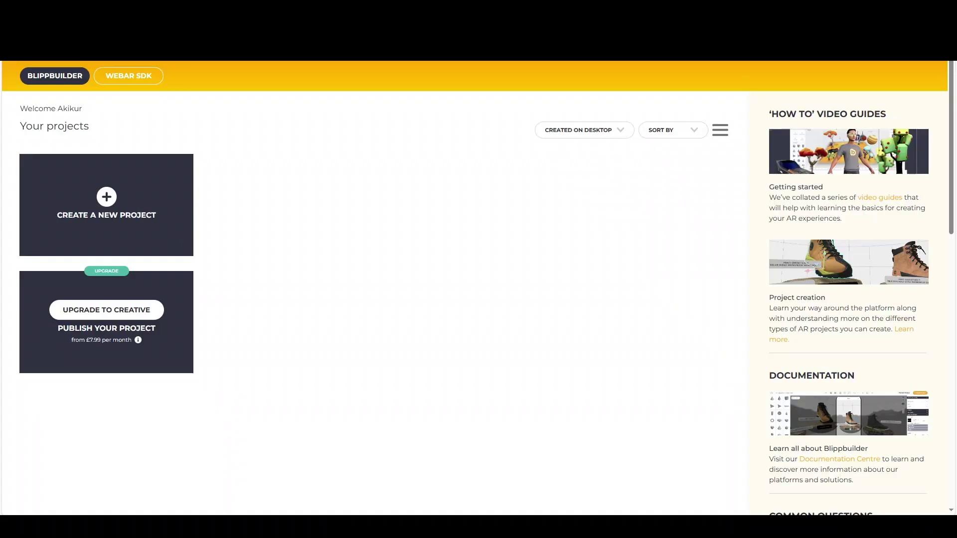
Start a new project named 'Mar' and continue to the AR type selection
click(106, 198)
click(433, 269)
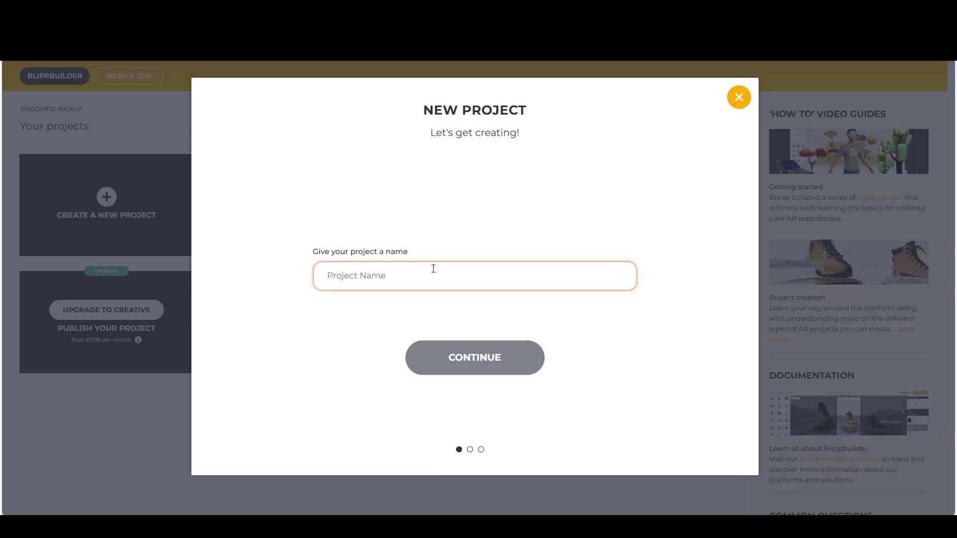
text(Marker AR)
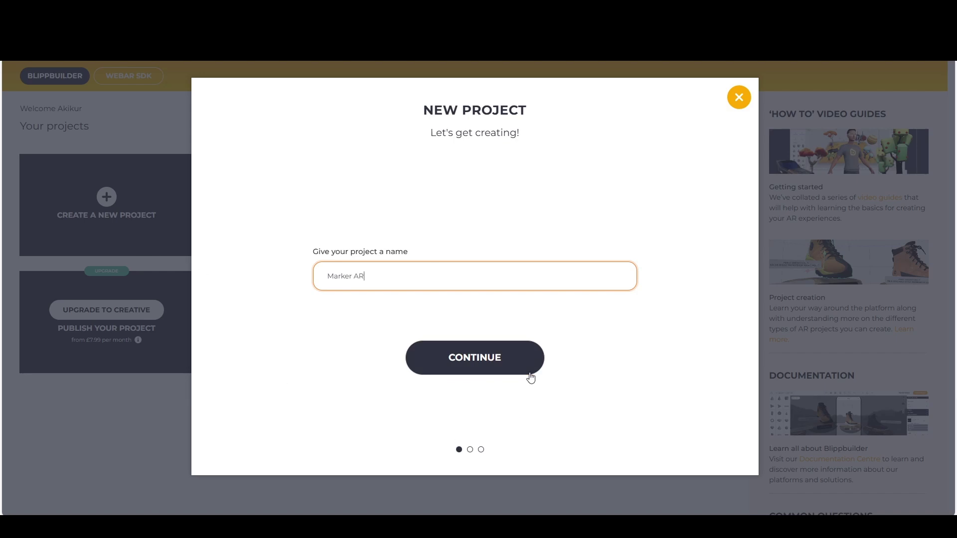
click(527, 374)
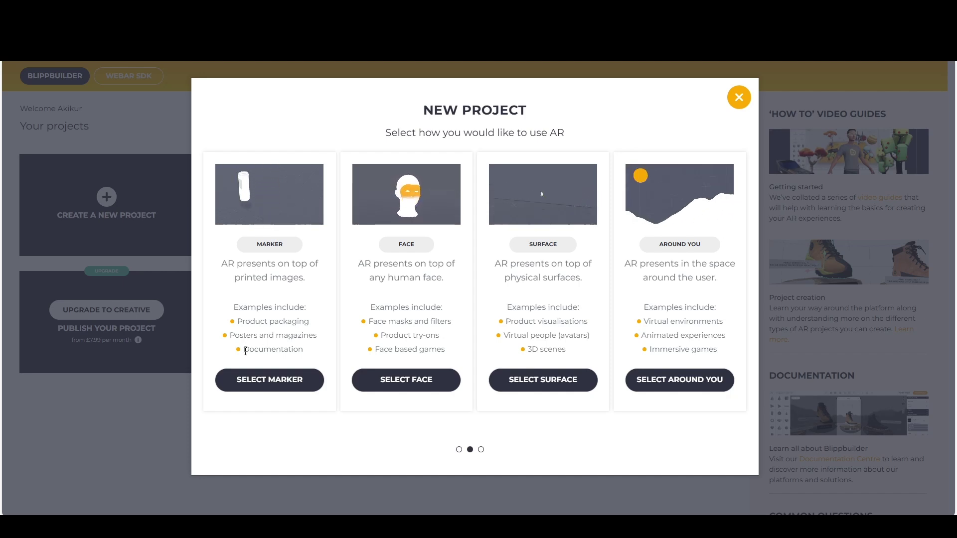
Choose Marker AR, upload Weather Image - Marker.jpeg as the marker, and confirm project creation
click(262, 380)
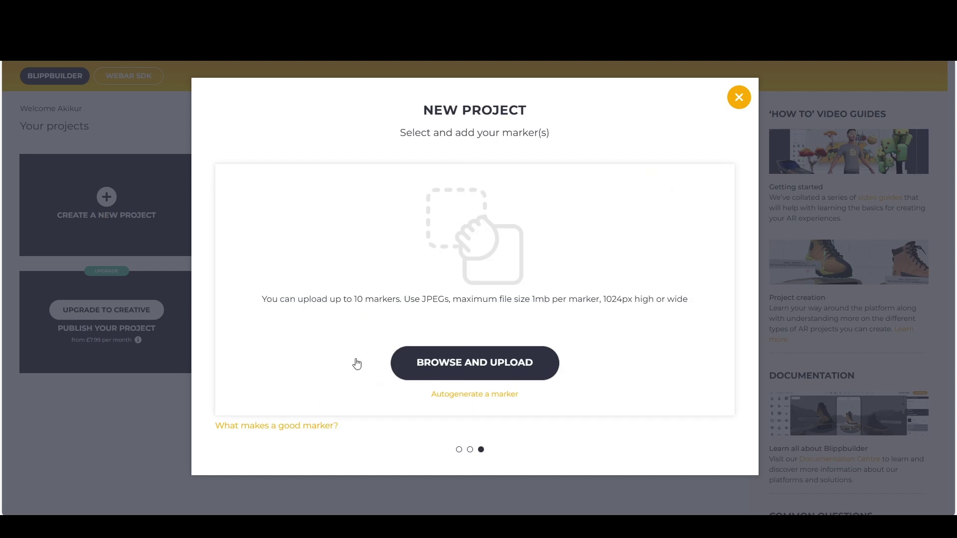
mouse_move(109, 524)
drag(848, 72, 745, 92)
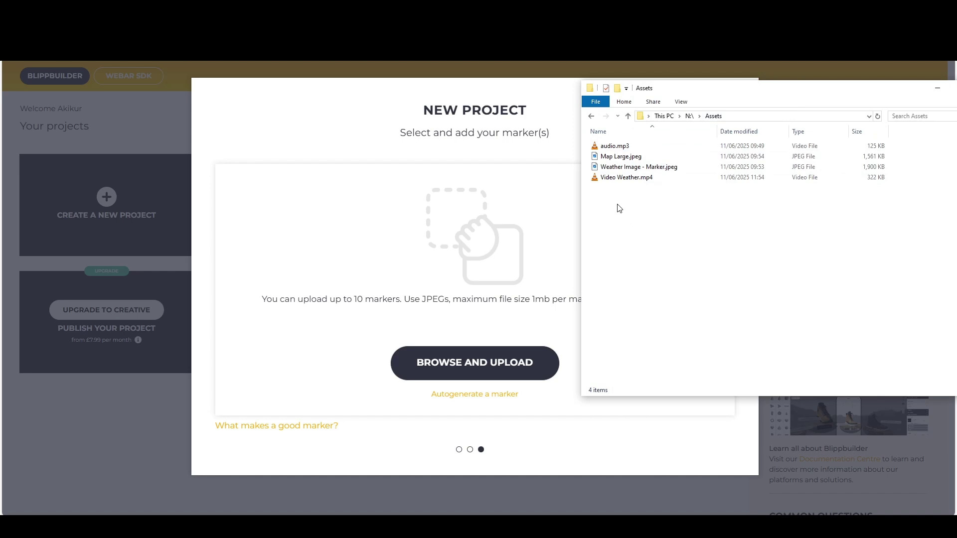
click(631, 172)
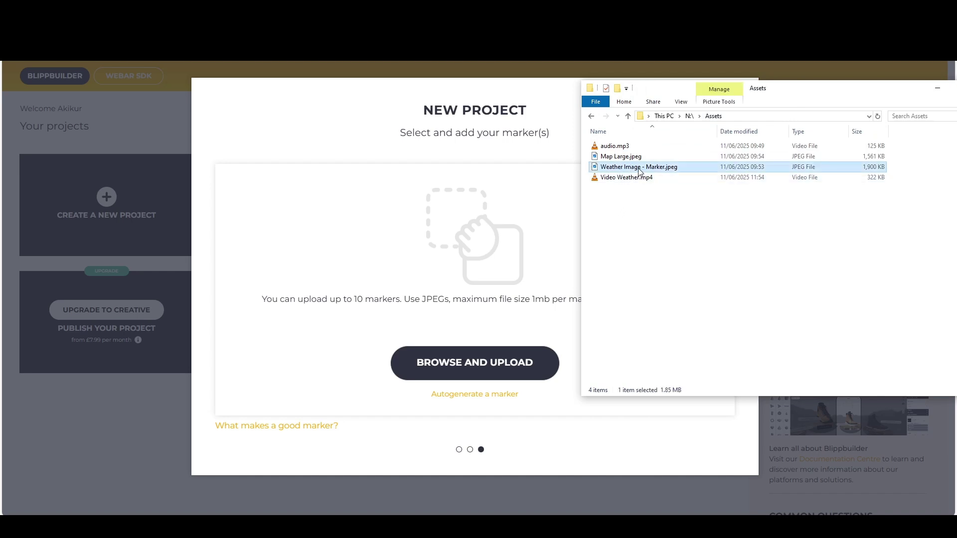
mouse_move(640, 171)
mouse_down()
mouse_move(648, 197)
mouse_move(305, 251)
mouse_move(361, 247)
mouse_up()
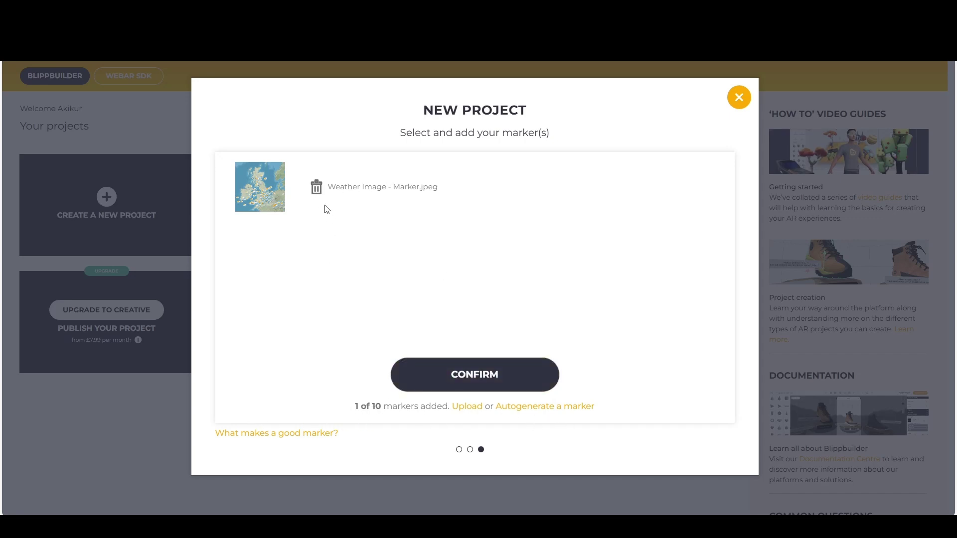
click(448, 374)
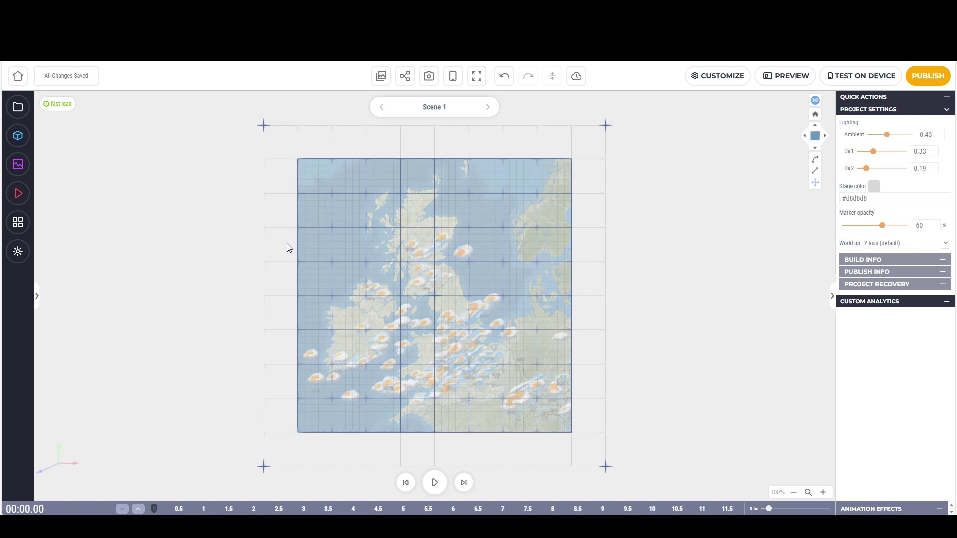
Upload Video Weather.mp4 from the Assets folder and drop it onto the map marker in Scene 1
click(18, 106)
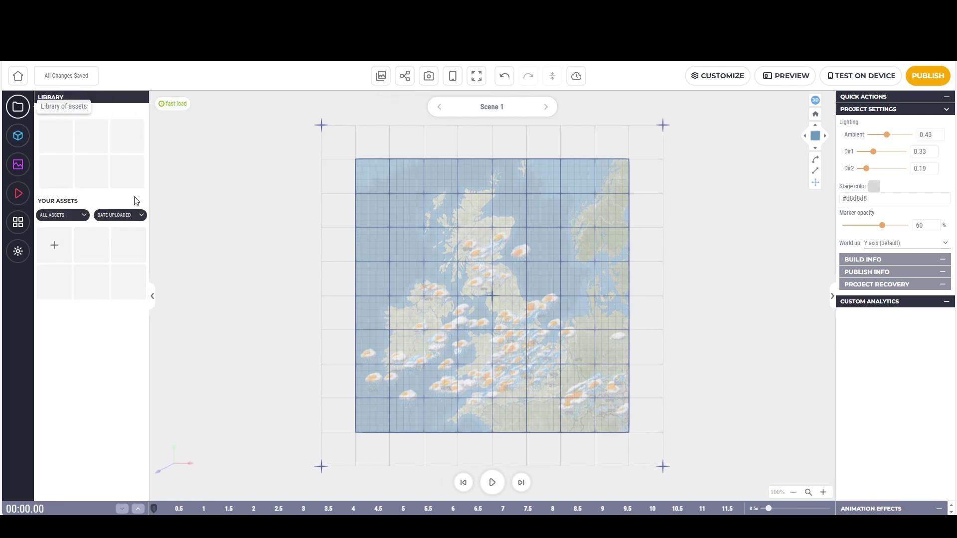
click(55, 255)
key(alt+Tab)
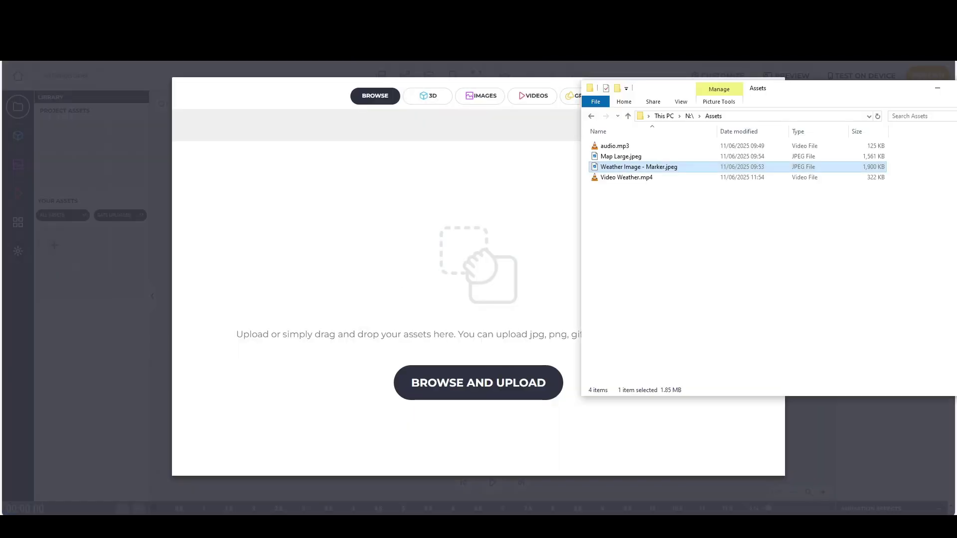
click(631, 179)
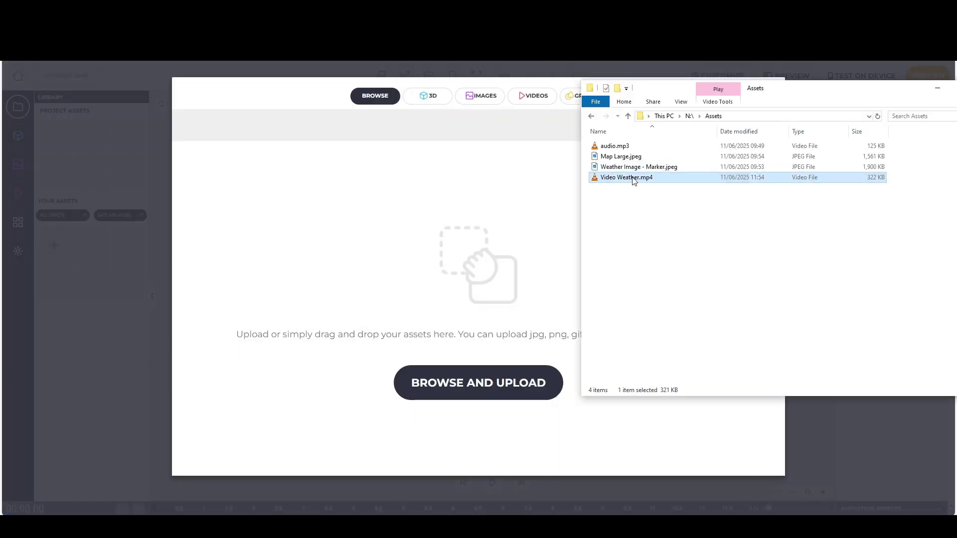
drag(631, 180, 486, 270)
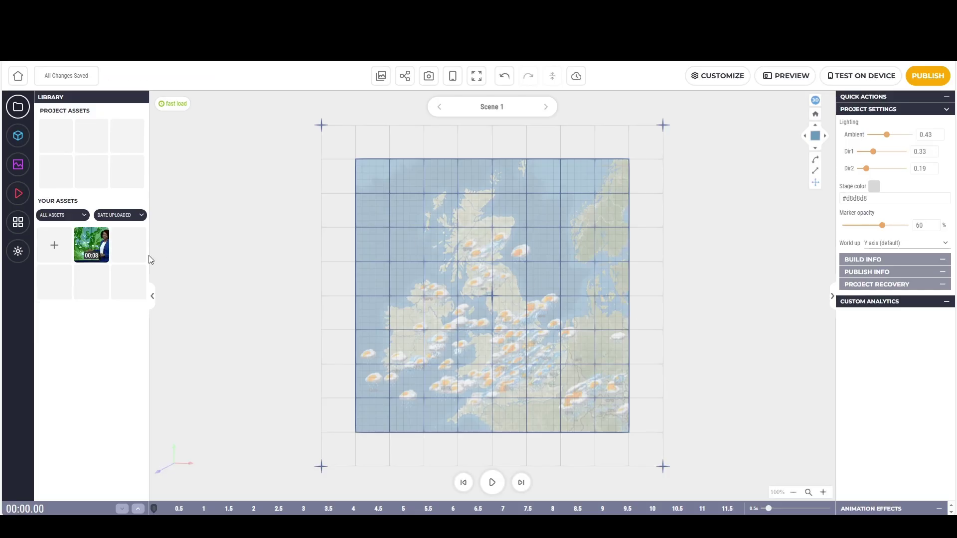
drag(92, 245, 509, 302)
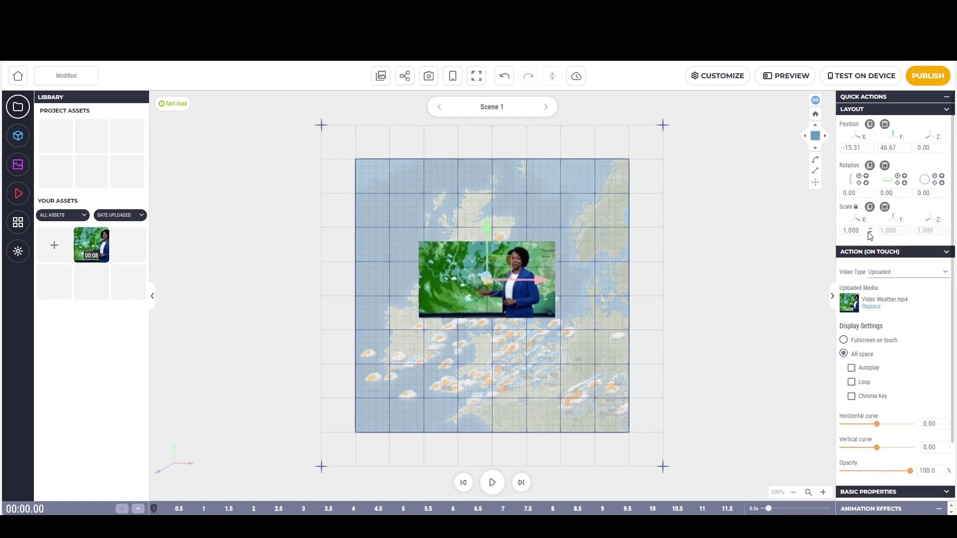
Scale the weather video to 1.45 and raise its Z position to 55 above the marker
drag(871, 231, 871, 230)
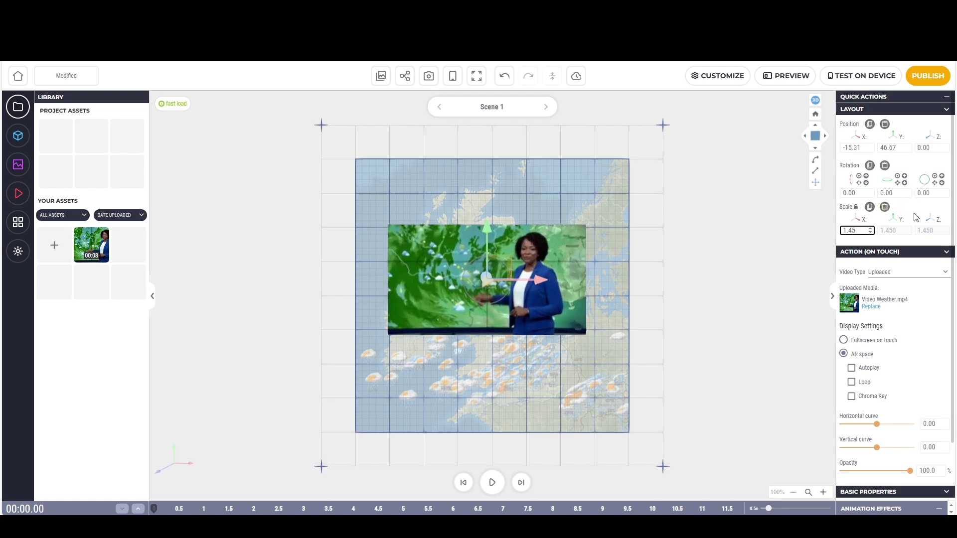
click(934, 172)
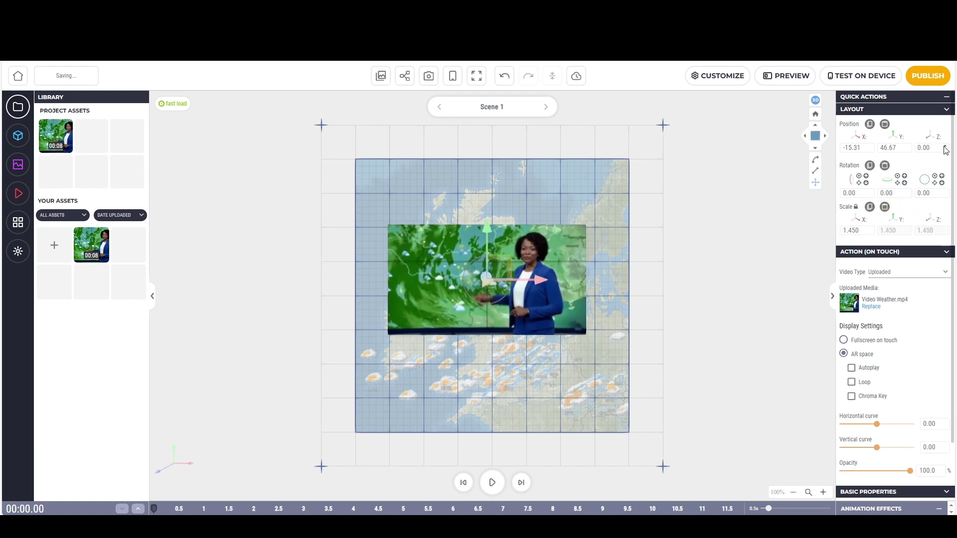
drag(945, 146, 945, 149)
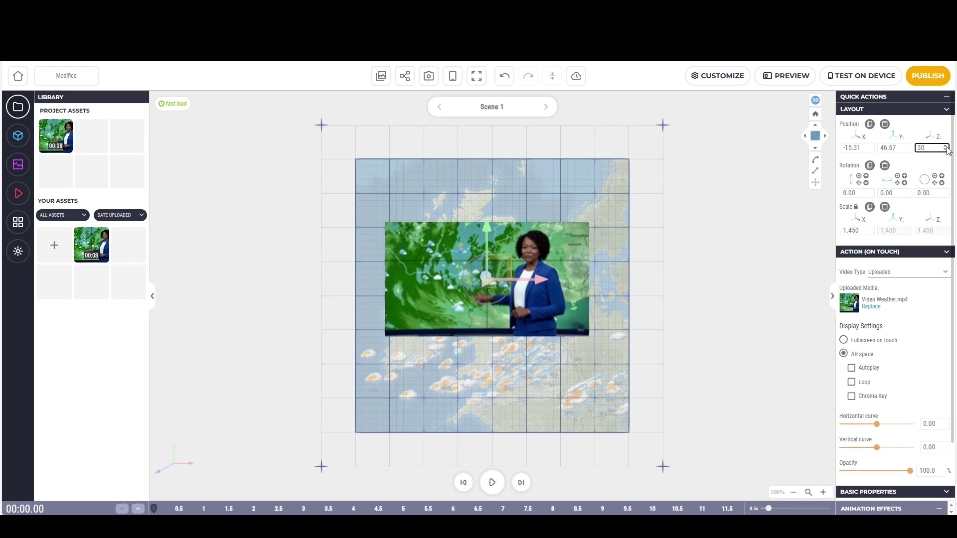
drag(946, 149, 945, 149)
click(663, 289)
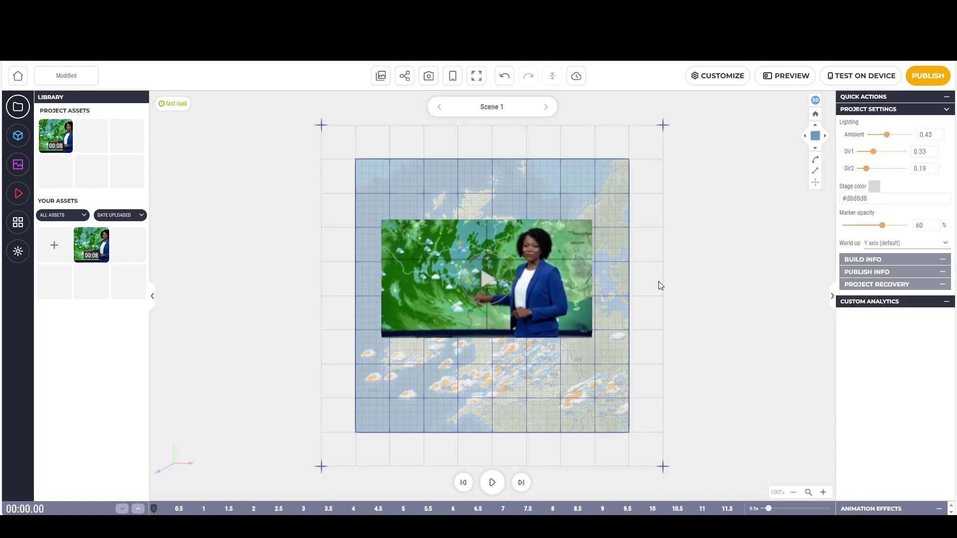
click(771, 83)
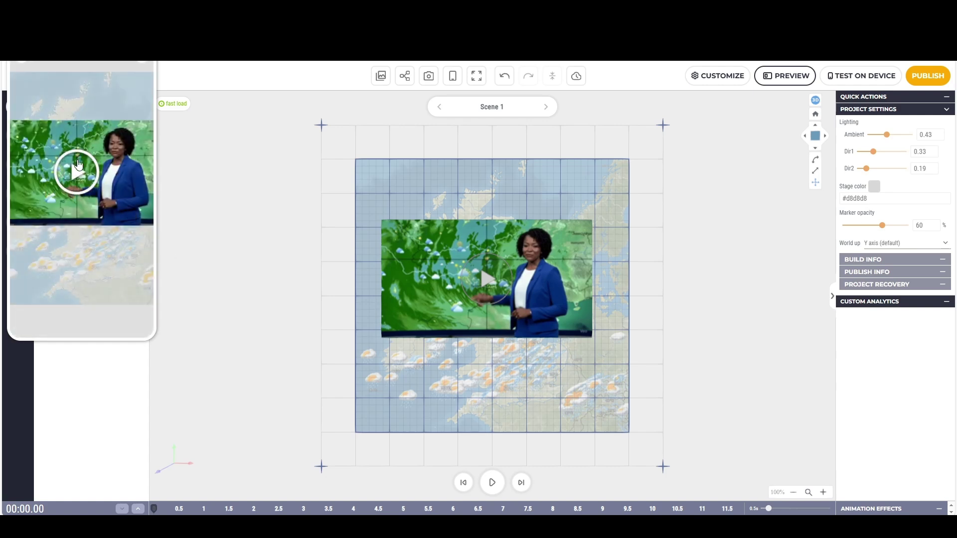
click(142, 63)
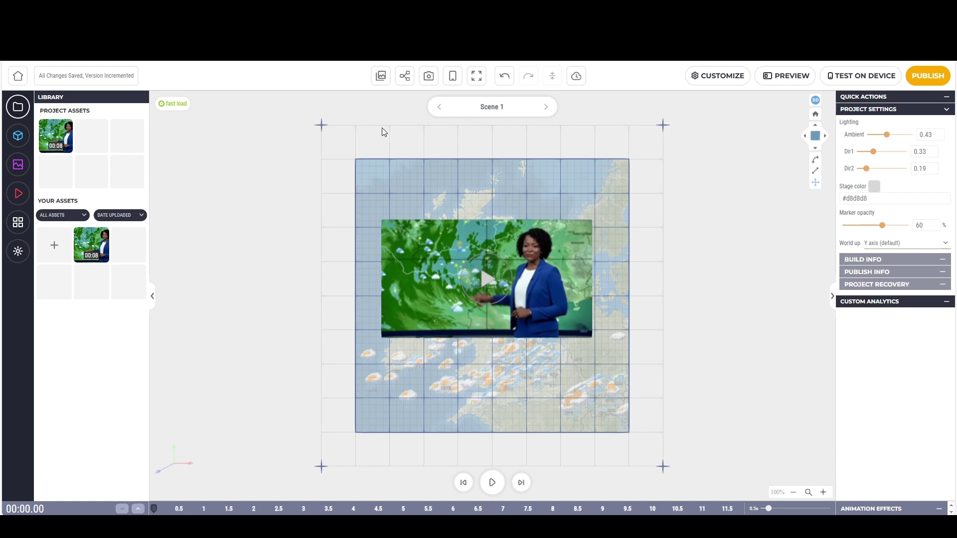
Wire an On scene start node to a Show/hide node that hides Video Weather.mp4
click(406, 76)
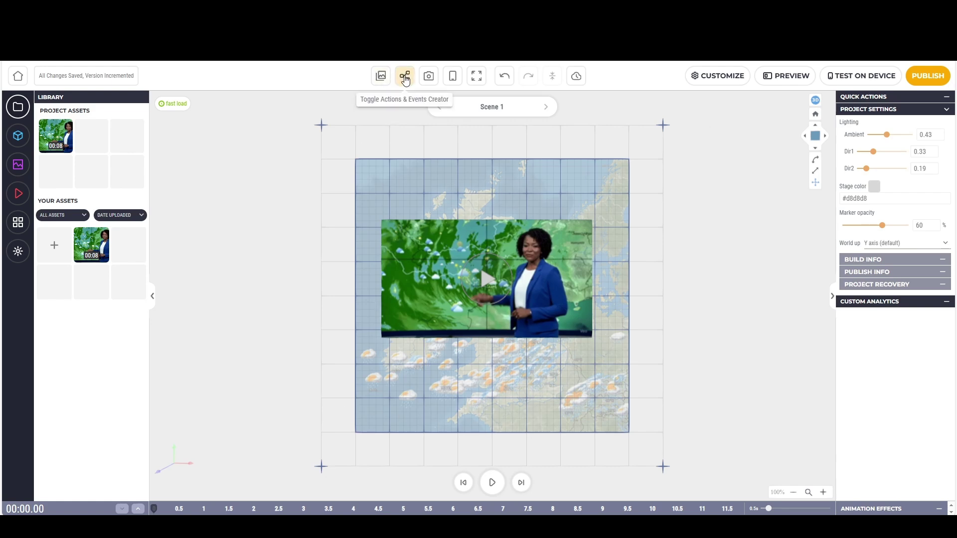
click(406, 77)
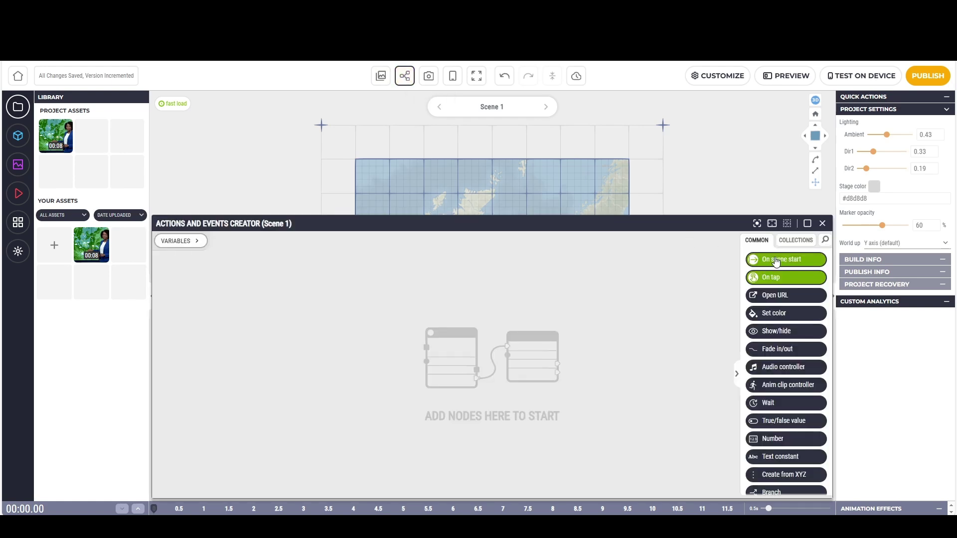
drag(786, 259, 383, 353)
drag(770, 331, 483, 333)
drag(389, 349, 230, 277)
drag(481, 325, 332, 280)
drag(268, 292, 318, 330)
click(349, 300)
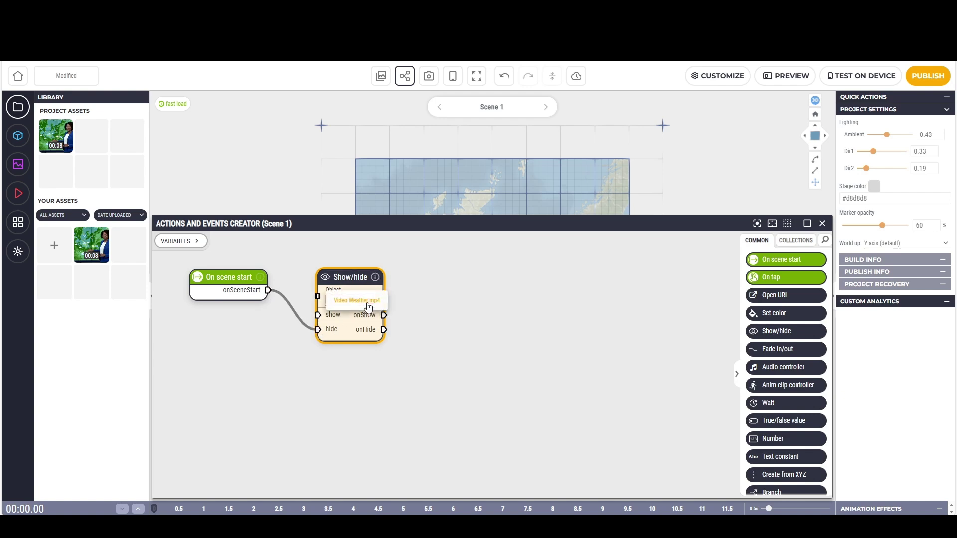
click(355, 301)
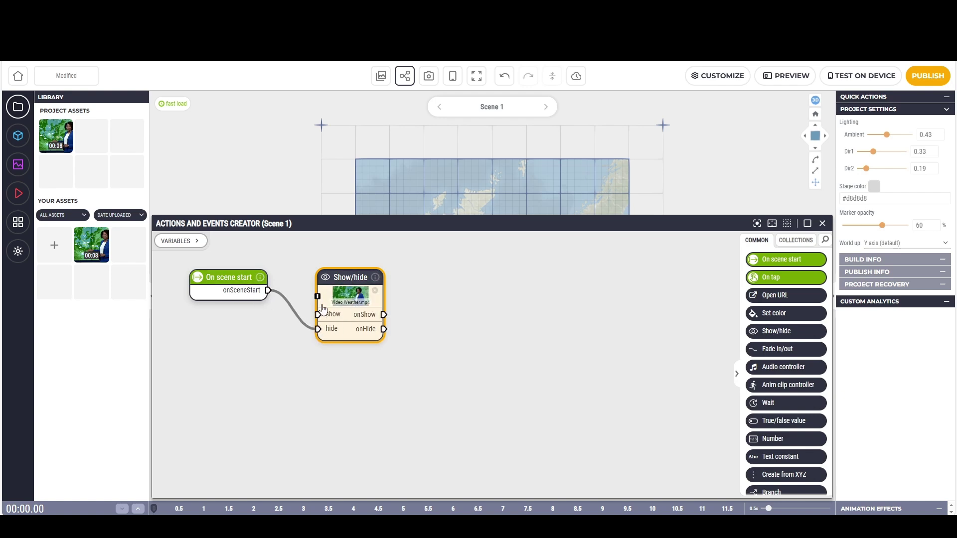
Close the node editor and preview the experience to check the hide logic
click(822, 223)
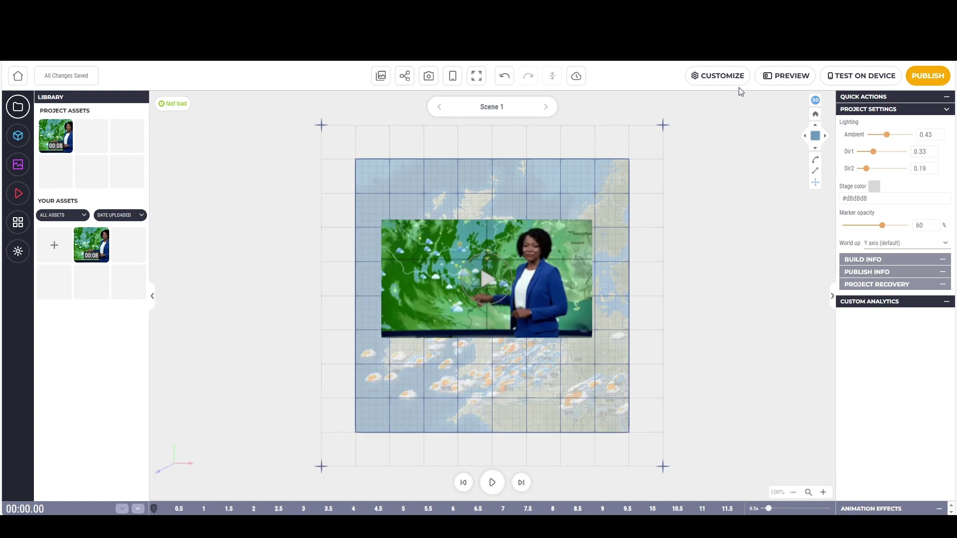
click(786, 76)
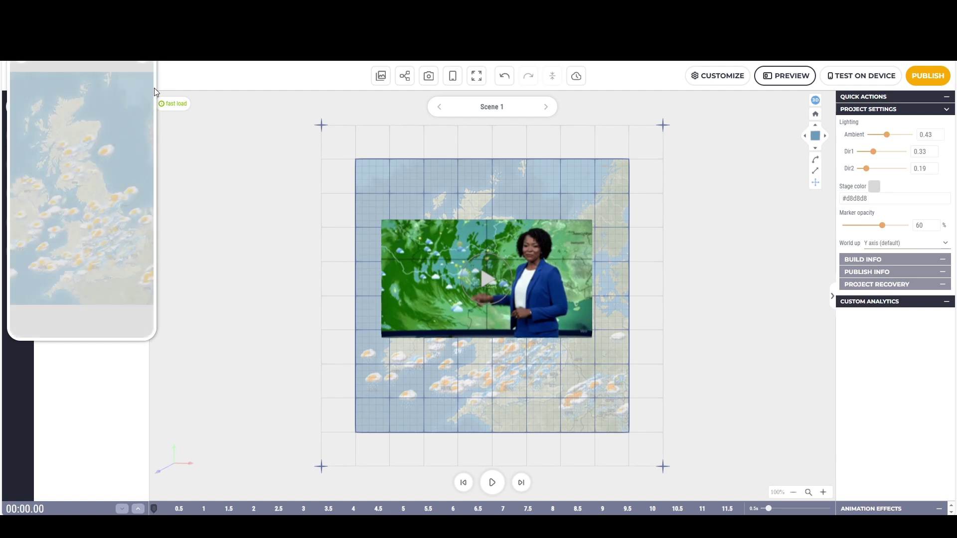
click(144, 65)
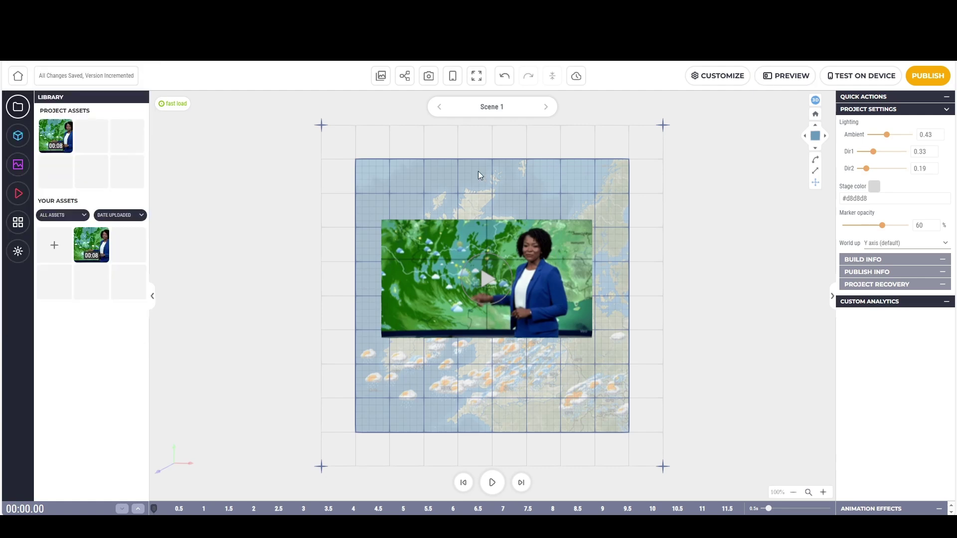
Add an On marker event node set to the weather marker image
click(405, 76)
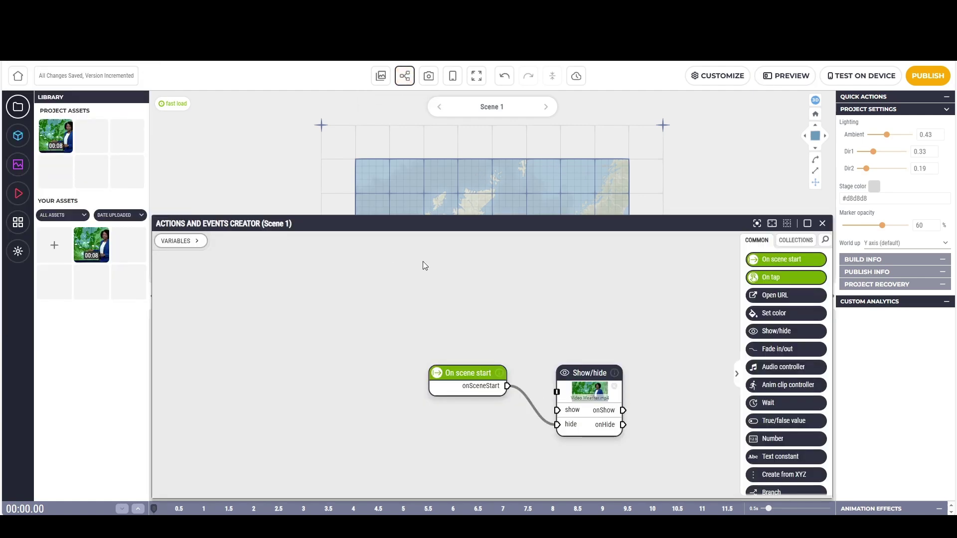
click(824, 241)
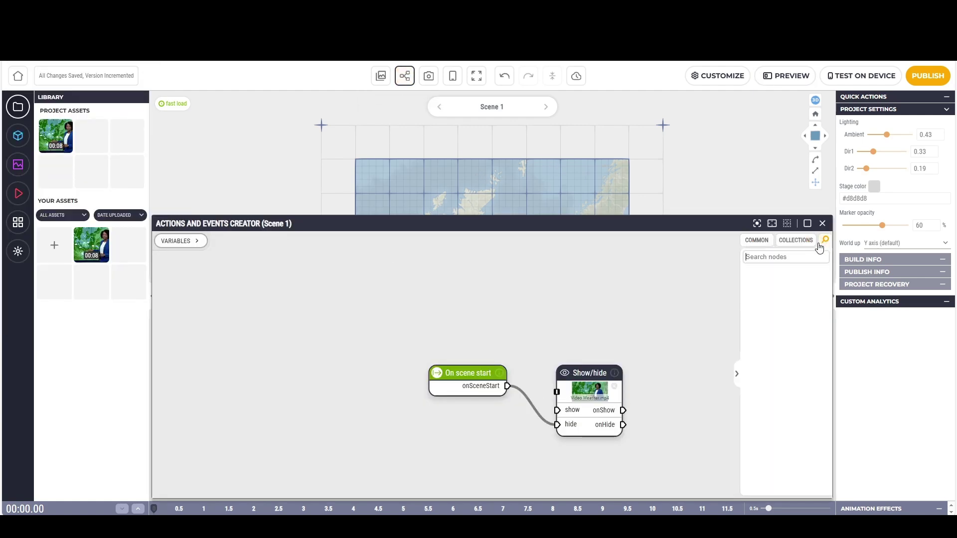
text(mar)
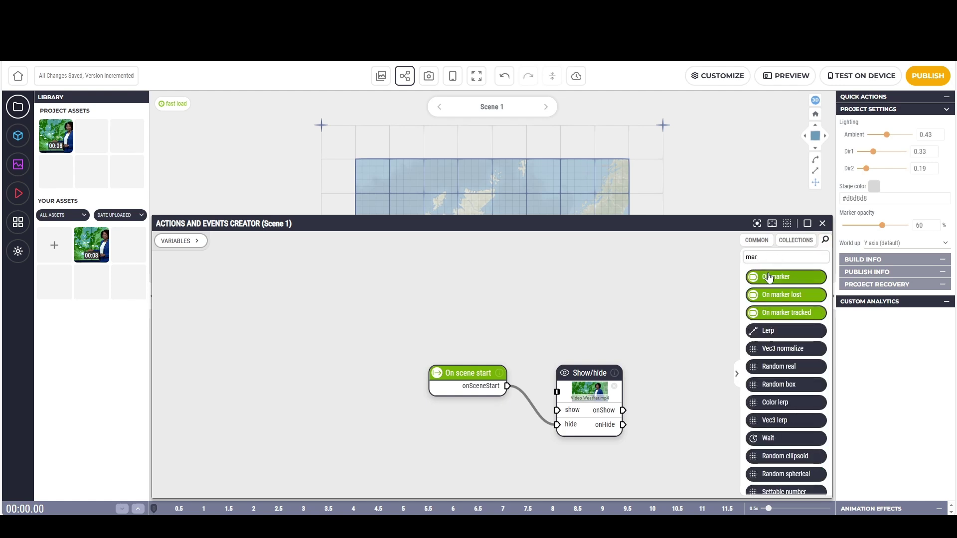
mouse_move(768, 277)
mouse_down()
mouse_move(524, 372)
mouse_move(285, 293)
mouse_up()
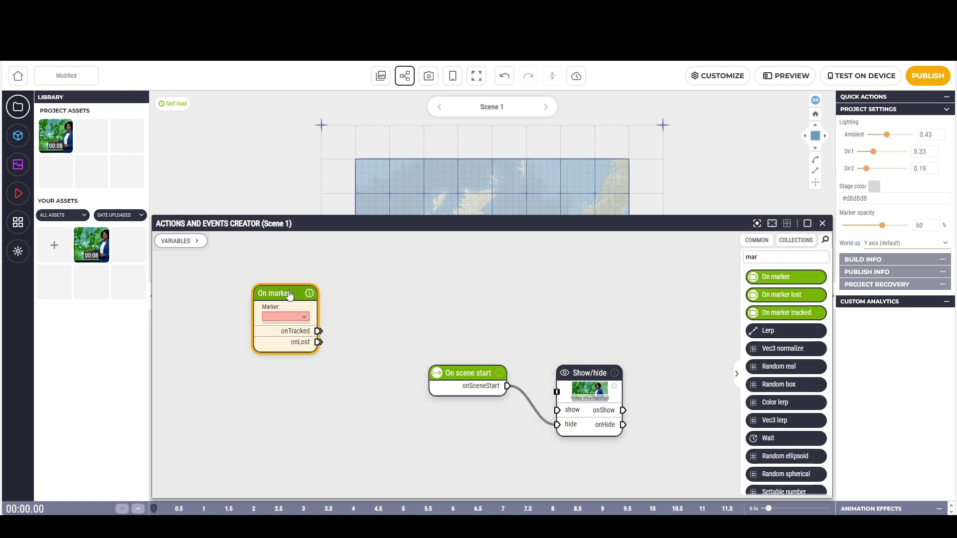
click(299, 320)
click(307, 334)
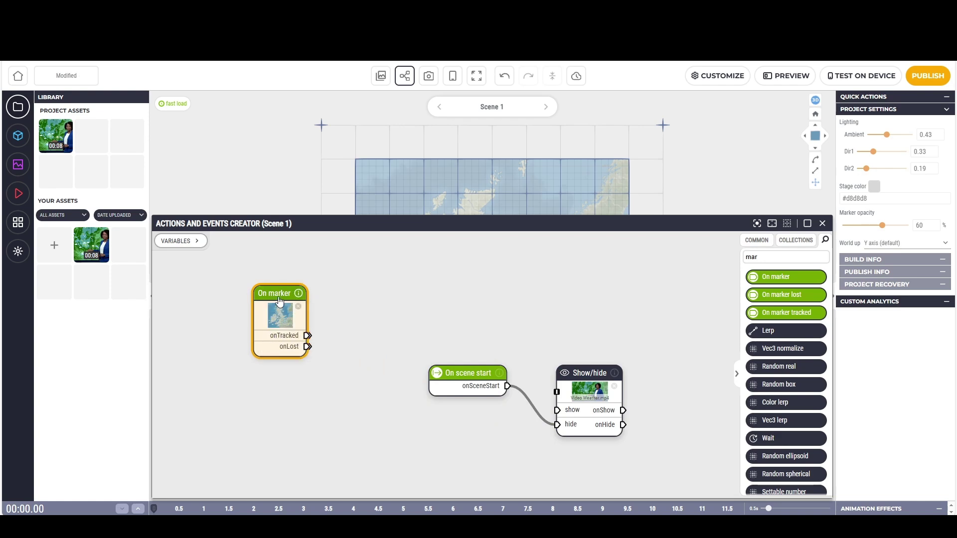
drag(280, 302, 248, 309)
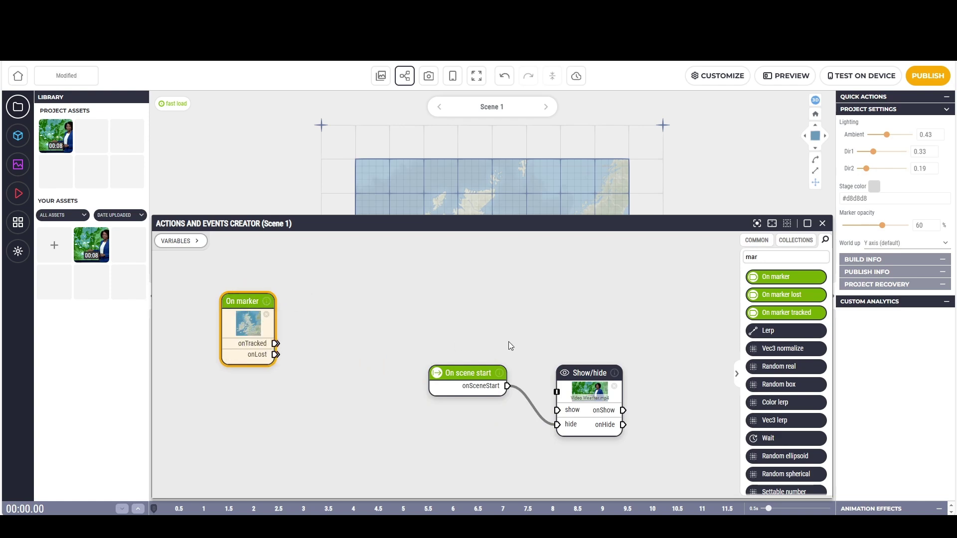
Wire On marker's onTracked to Show/hide's show input and rearrange the nodes neatly
drag(275, 344, 327, 337)
drag(372, 386, 556, 411)
drag(453, 375, 355, 430)
drag(565, 370, 445, 305)
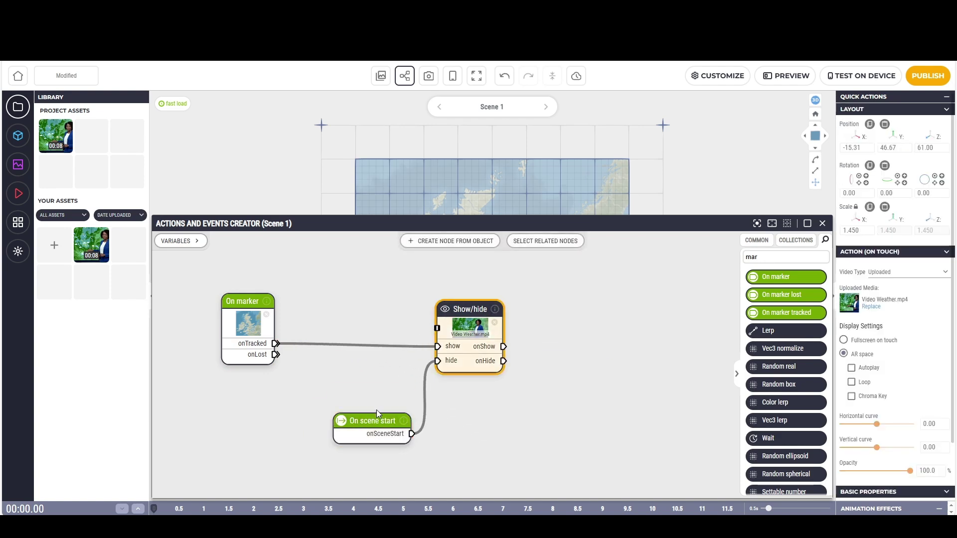
drag(375, 426, 256, 403)
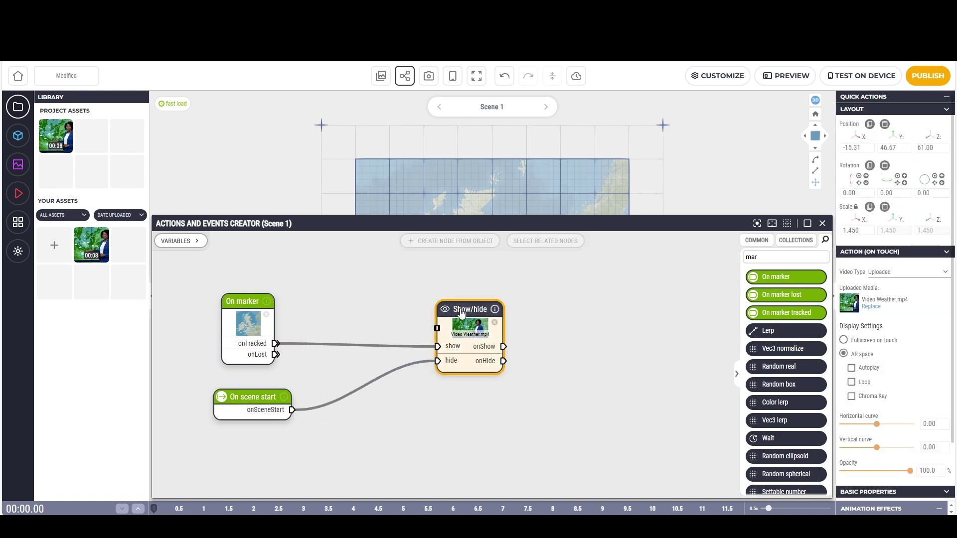
drag(470, 309, 397, 309)
click(513, 347)
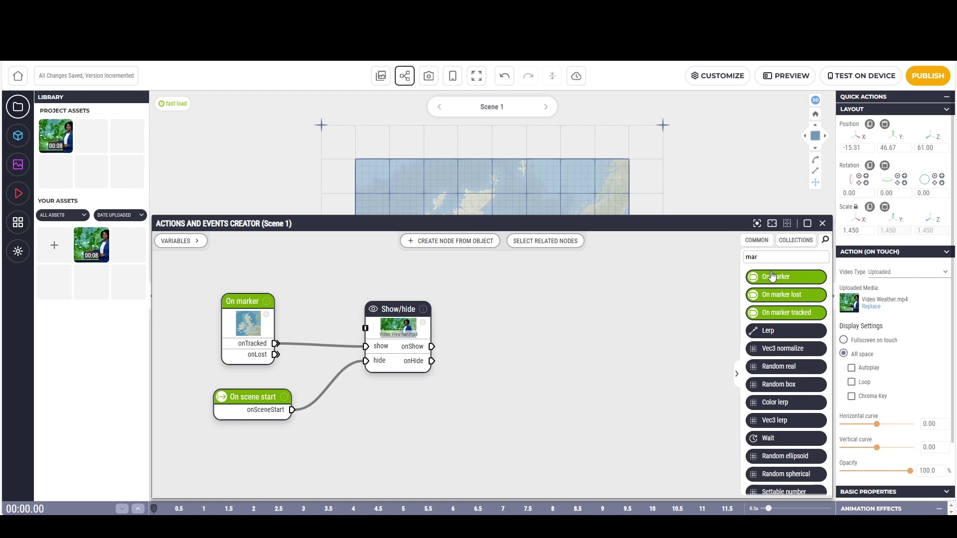
Insert a 3-second Wait node routing onTracked into begin and done into Show/hide's show
key(BackSpace)
key(BackSpace)
key(BackSpace)
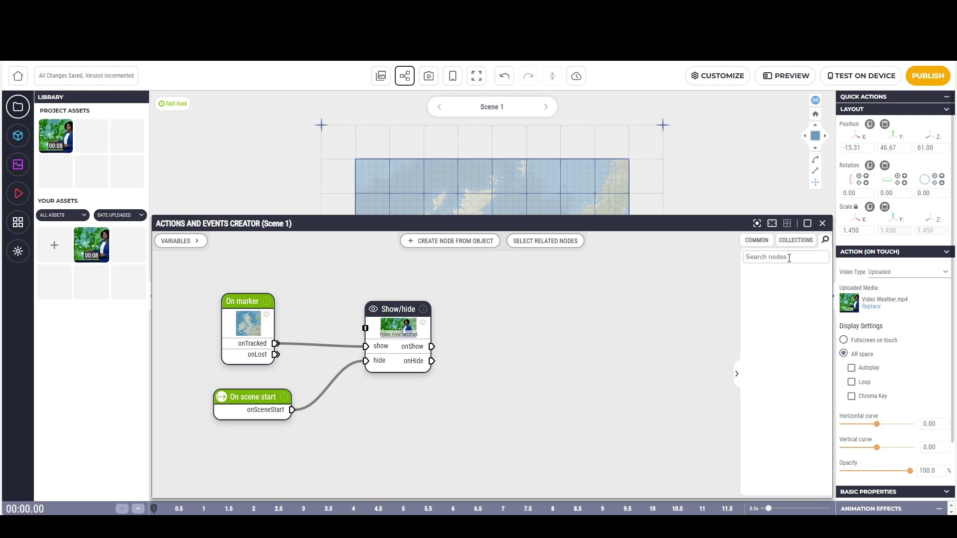
text(wai)
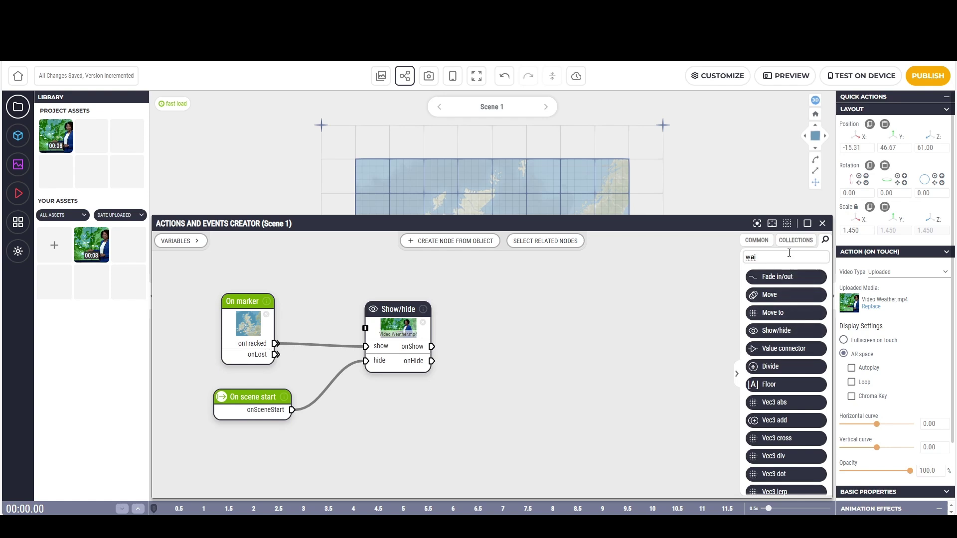
text(t)
click(770, 331)
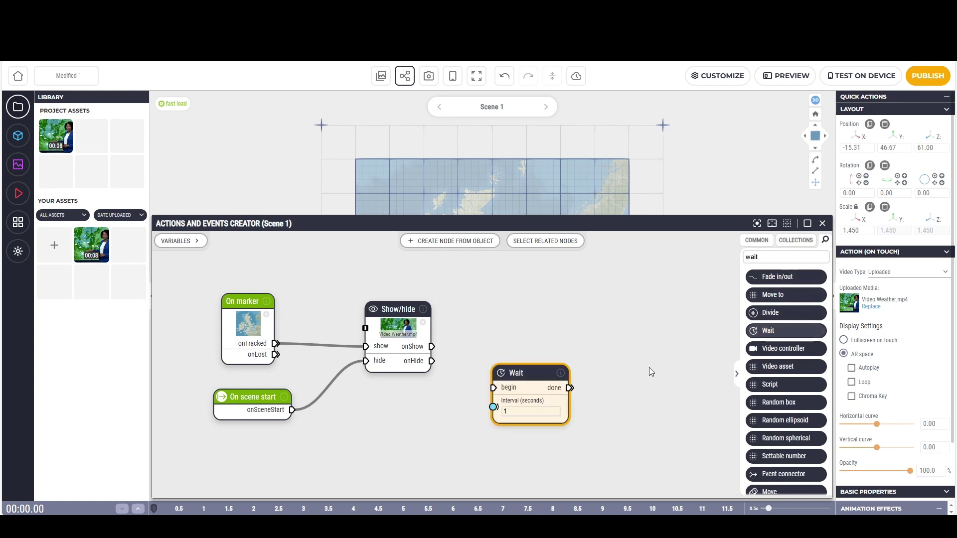
drag(526, 384, 525, 320)
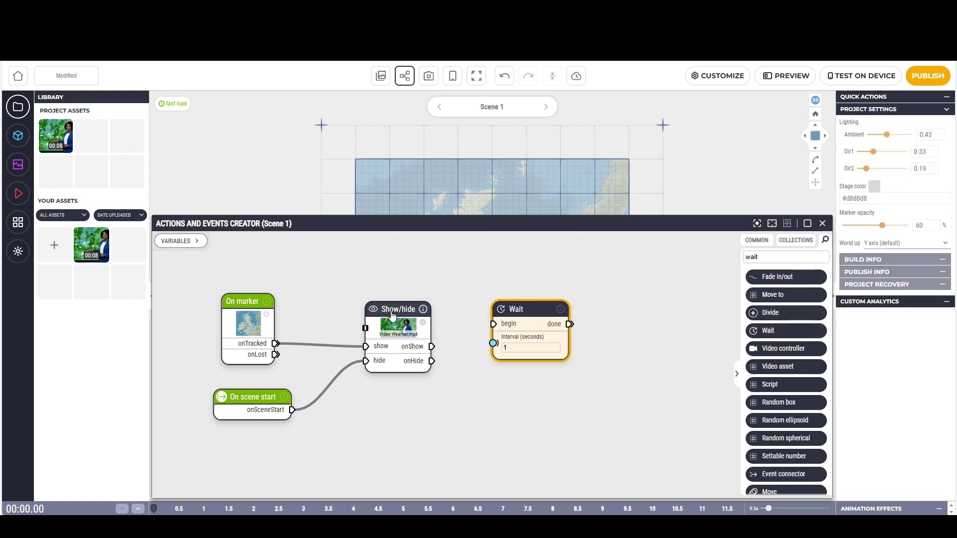
drag(392, 314, 440, 345)
drag(520, 315, 374, 282)
drag(413, 379, 333, 293)
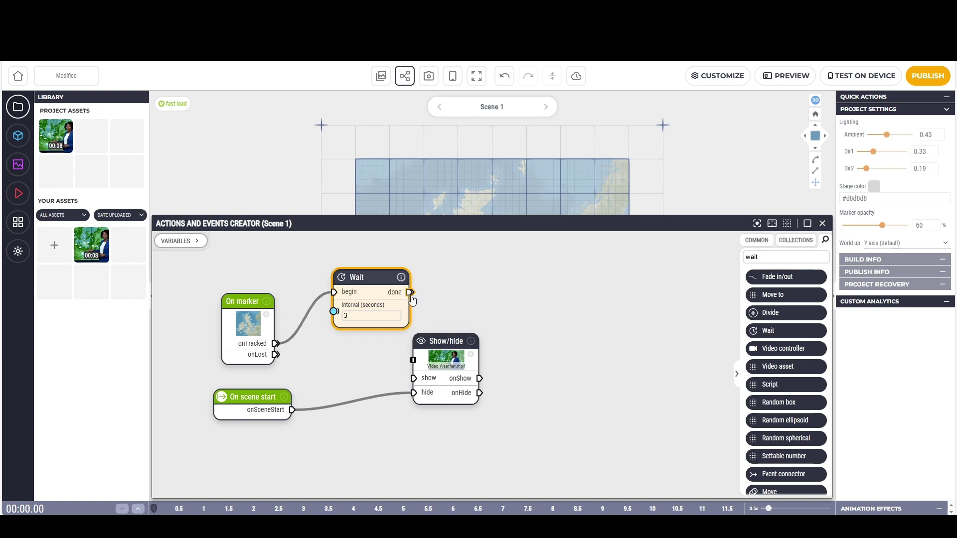
drag(410, 293, 477, 335)
click(516, 421)
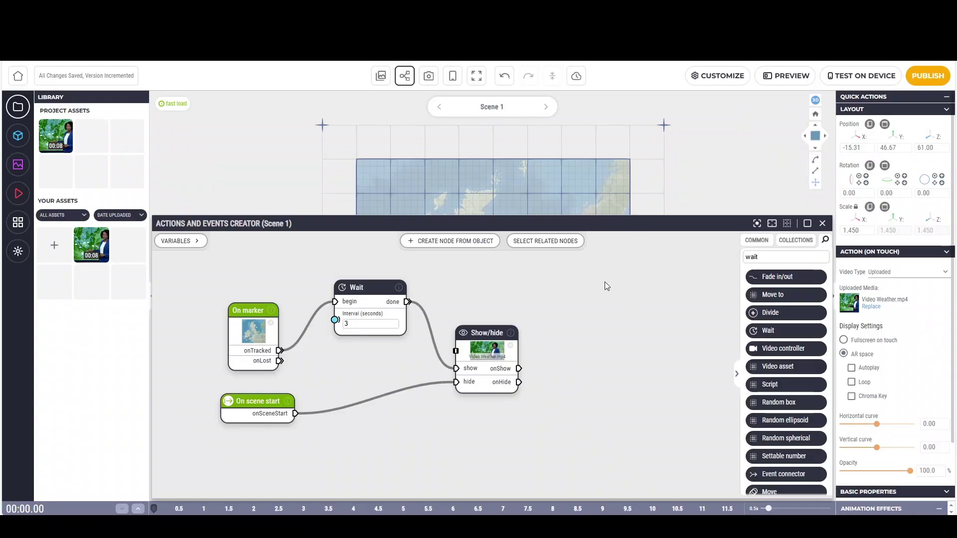
Search 'video' and place a Video controller node beside Show/hide, shifting the nodes for room
drag(470, 337, 519, 352)
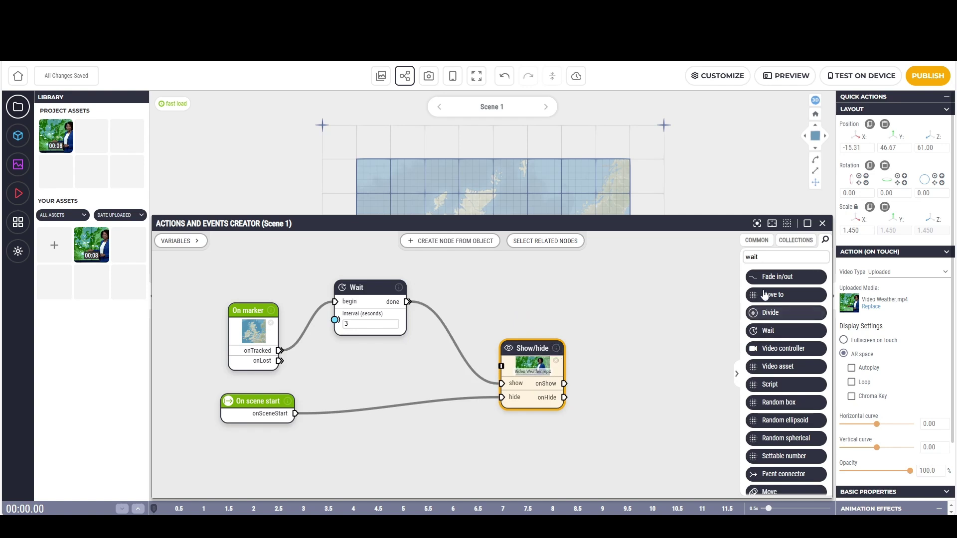
key(BackSpace)
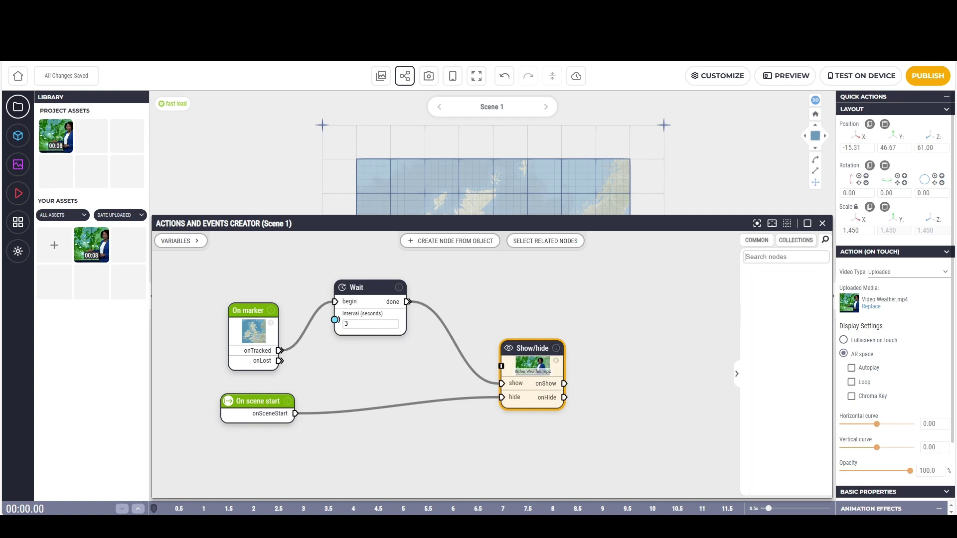
text(video)
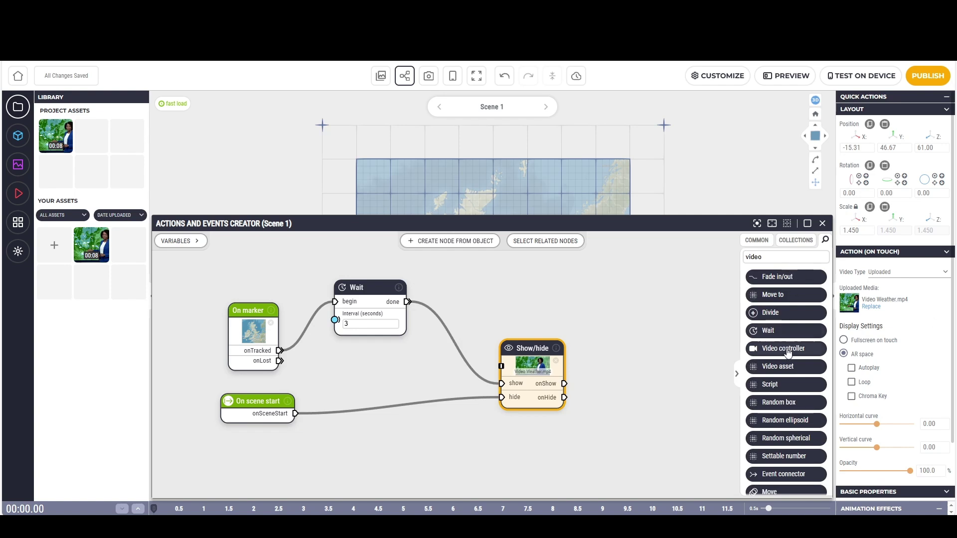
drag(783, 349, 588, 306)
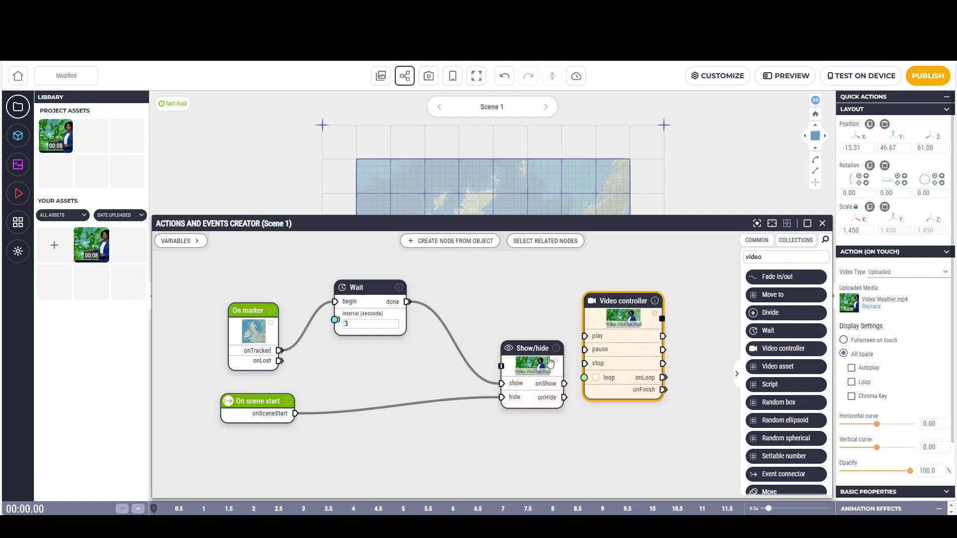
drag(546, 385, 586, 337)
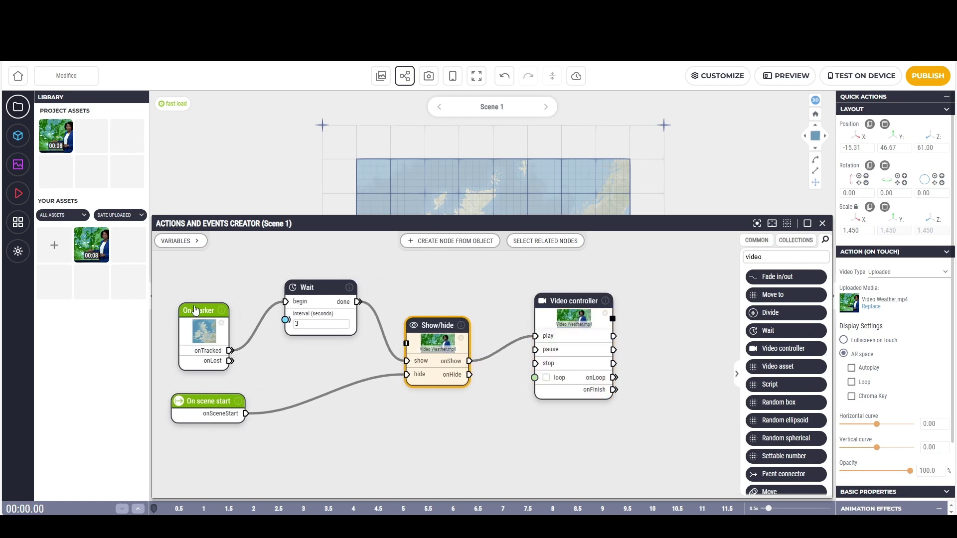
Upload audio.mp3 from the file folder into the project's Your Assets library
click(67, 260)
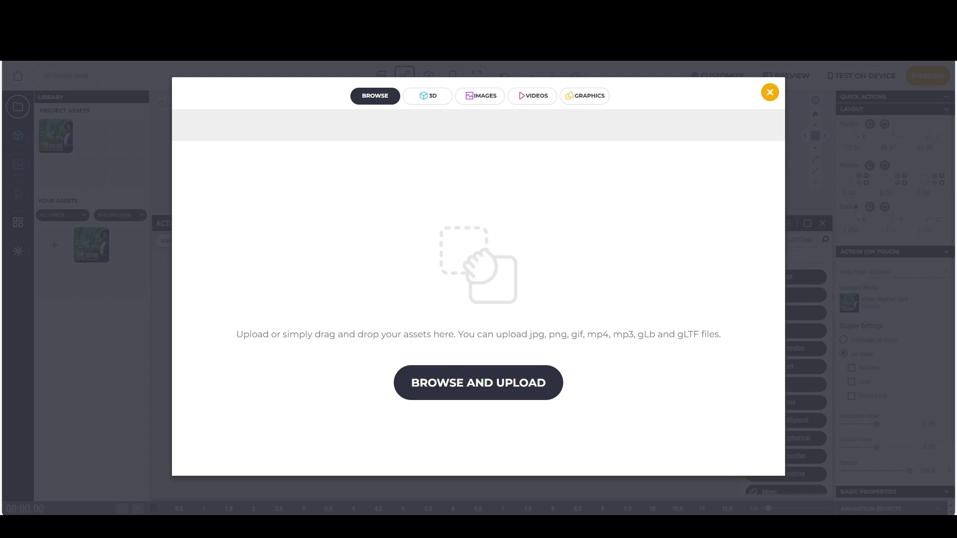
mouse_move(110, 526)
click(83, 495)
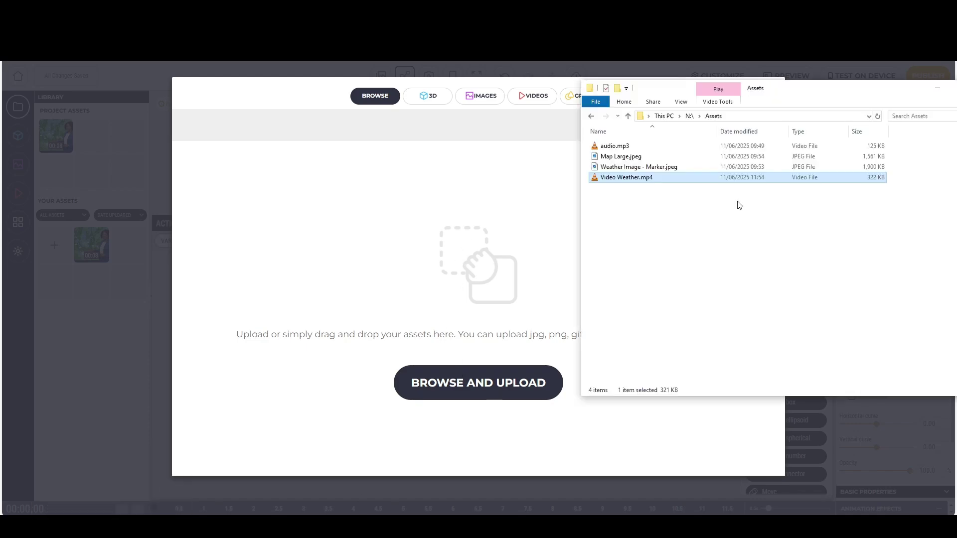
drag(618, 146, 551, 276)
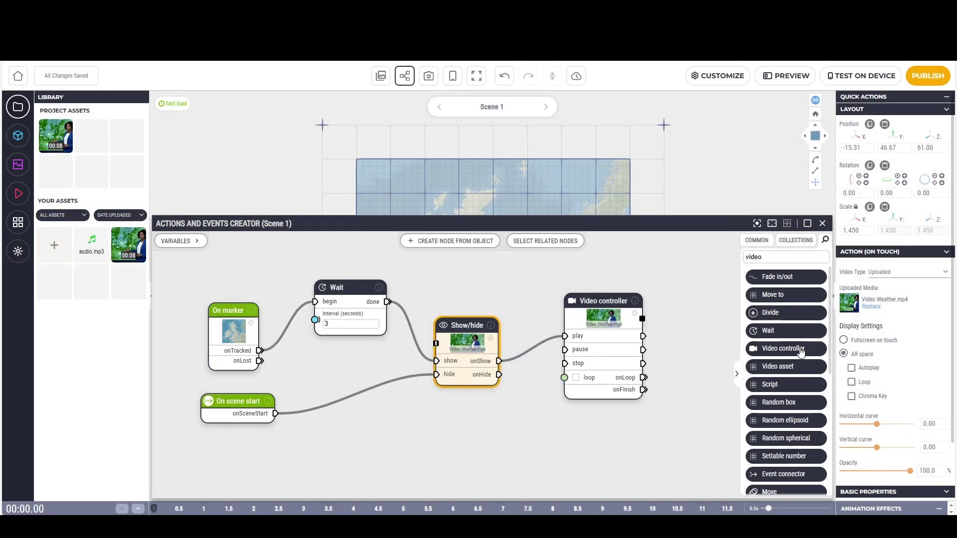
Add an Audio controller using audio.mp3 and wire Show/hide's onShow to its play input
double_click(753, 256)
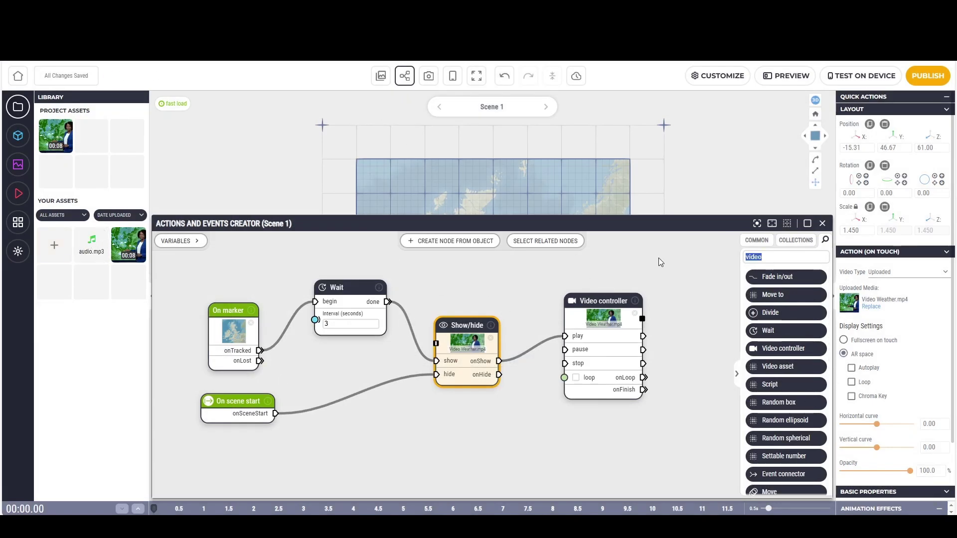
text(aud)
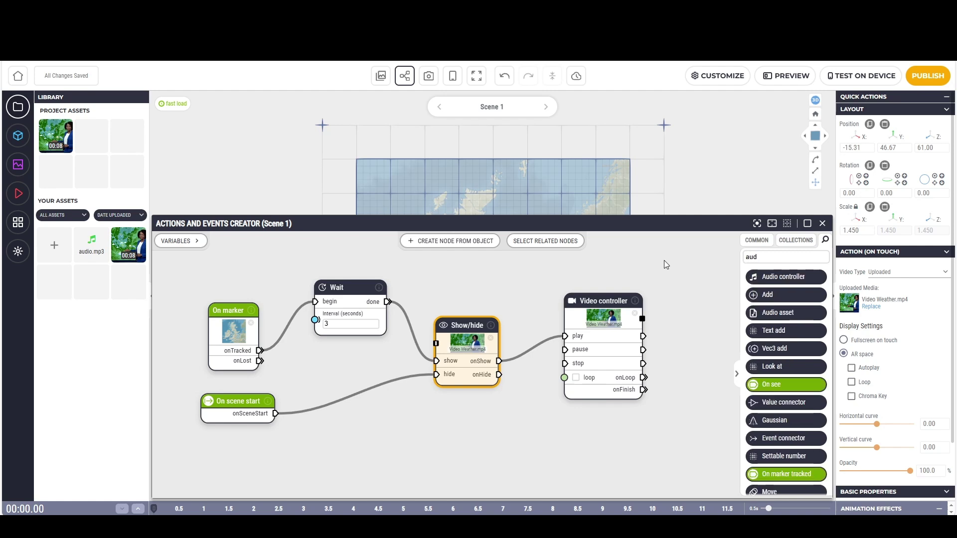
drag(799, 284, 621, 423)
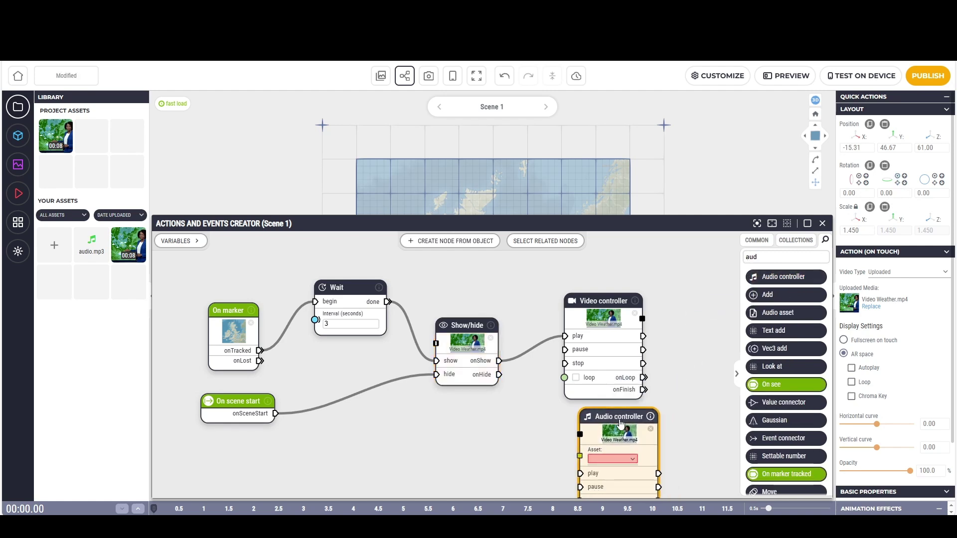
click(631, 459)
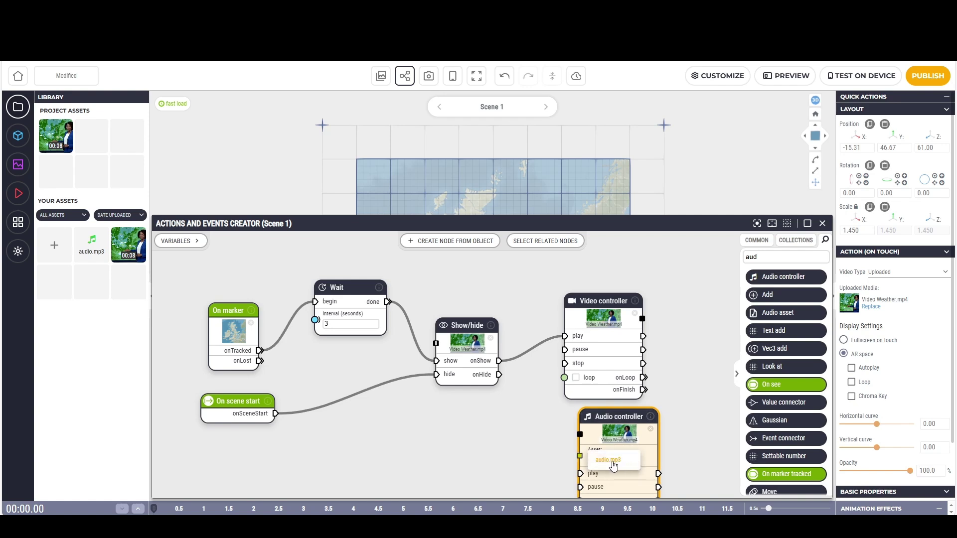
click(617, 462)
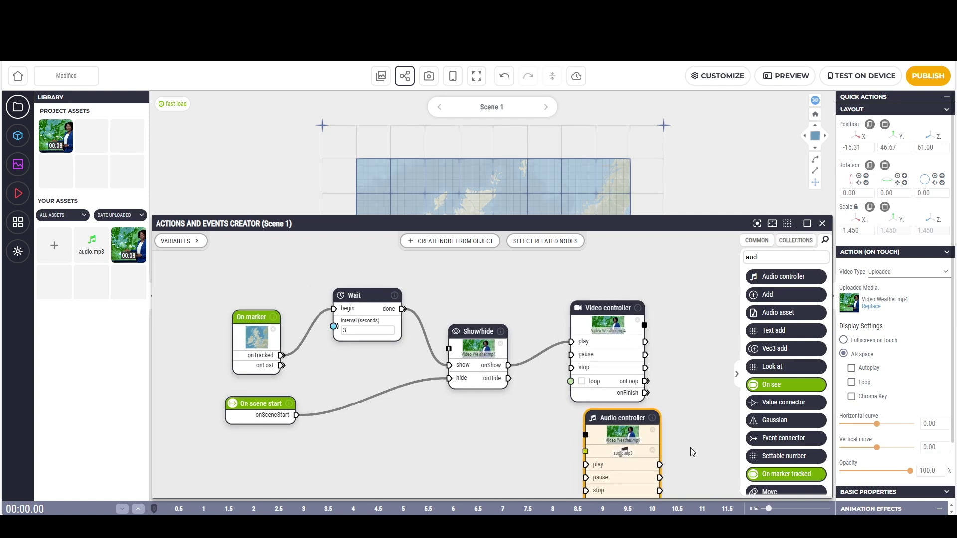
drag(689, 448, 680, 399)
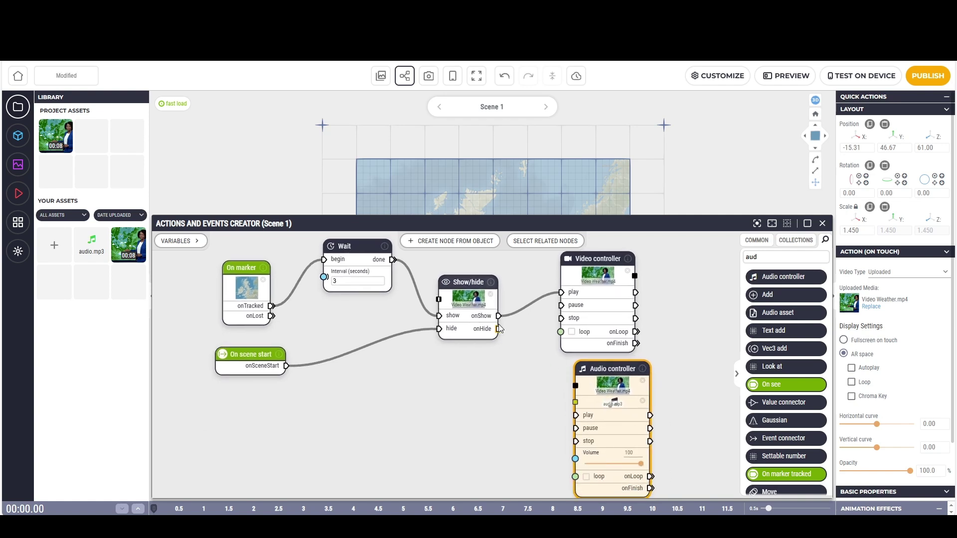
drag(499, 316, 531, 353)
drag(554, 408, 576, 415)
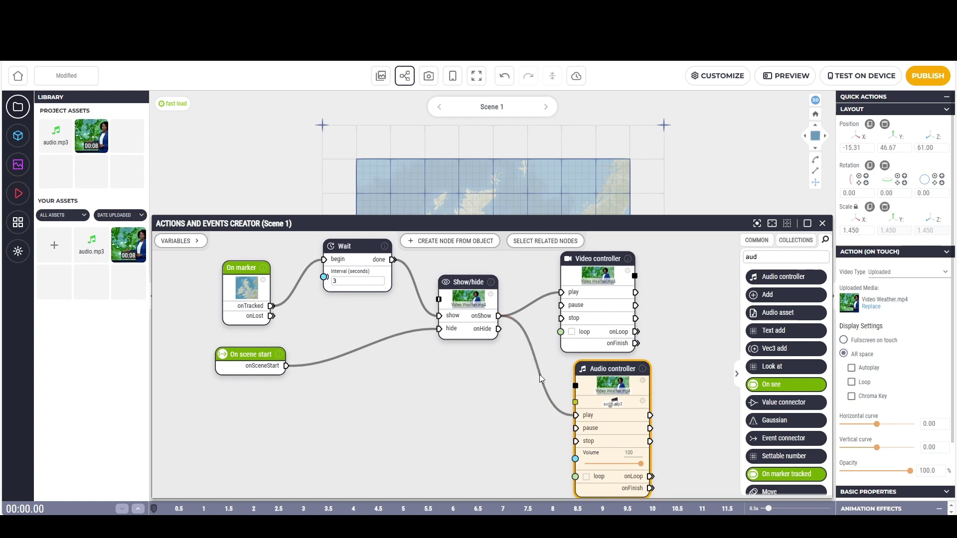
click(866, 78)
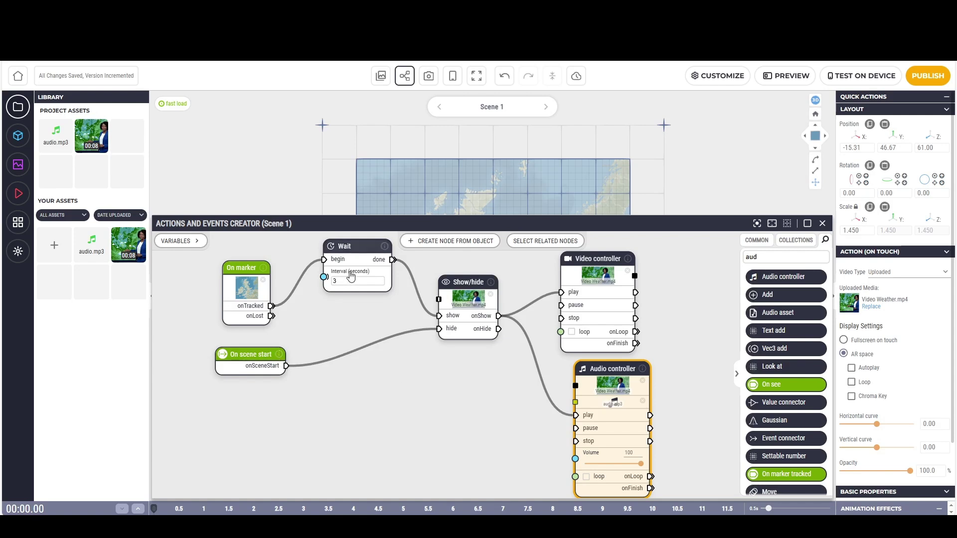
Tidy the graph: group Wait, Show/hide, On scene start, Video controller and Audio controller closer together
mouse_move(350, 253)
mouse_down()
mouse_move(325, 287)
mouse_move(337, 299)
mouse_up()
click(456, 285)
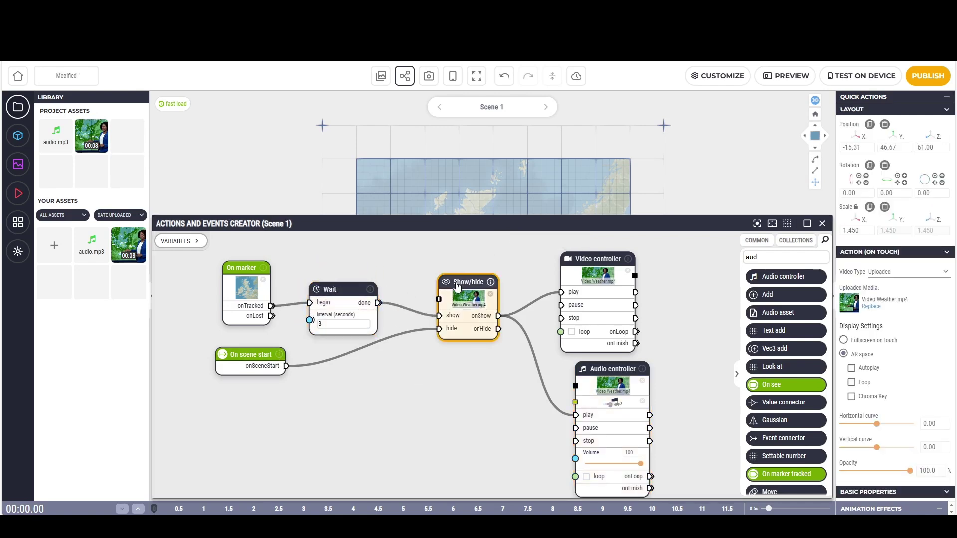
drag(456, 285, 434, 270)
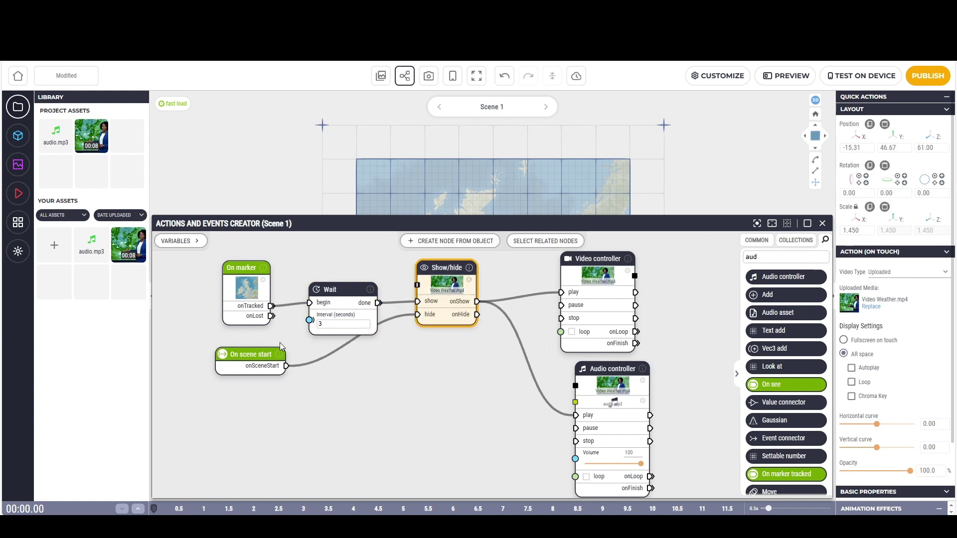
drag(260, 356, 353, 373)
drag(596, 260, 560, 269)
drag(628, 369, 570, 382)
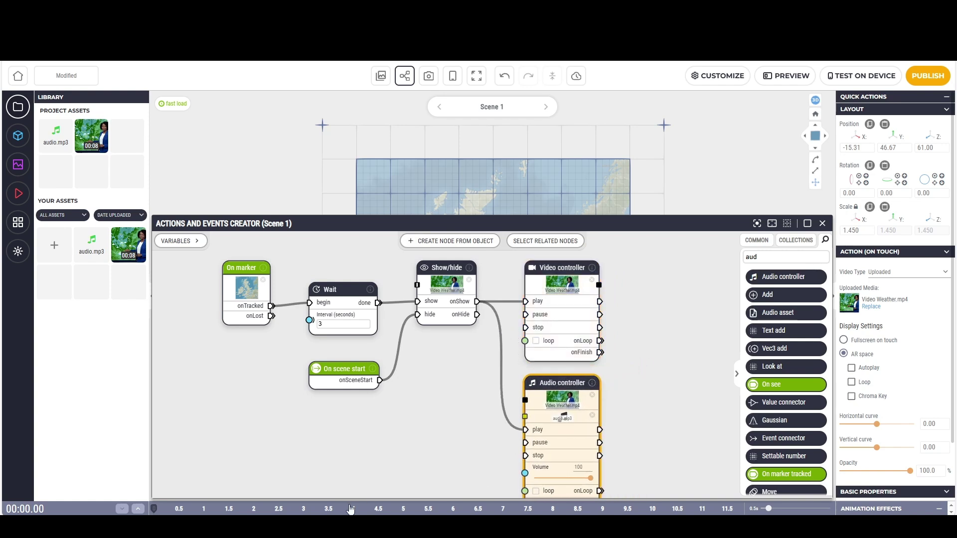
drag(647, 398, 528, 396)
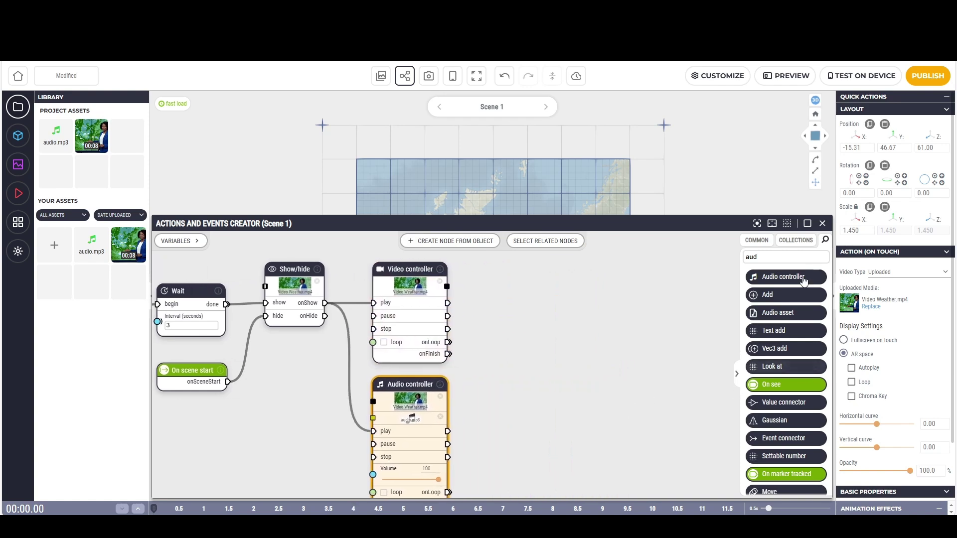
Add a second Show/hide node and wire Video controller onFinish to its hide input
text(hide)
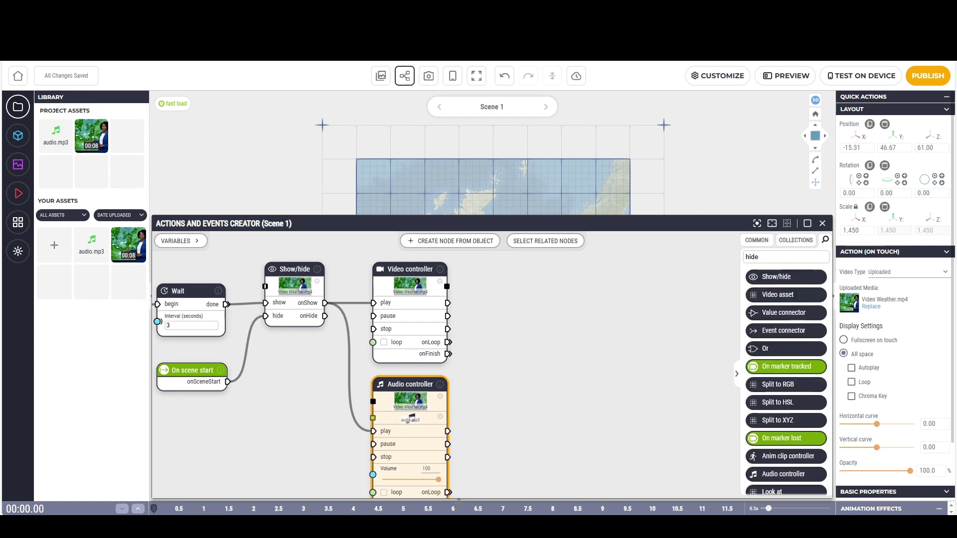
drag(318, 451, 474, 453)
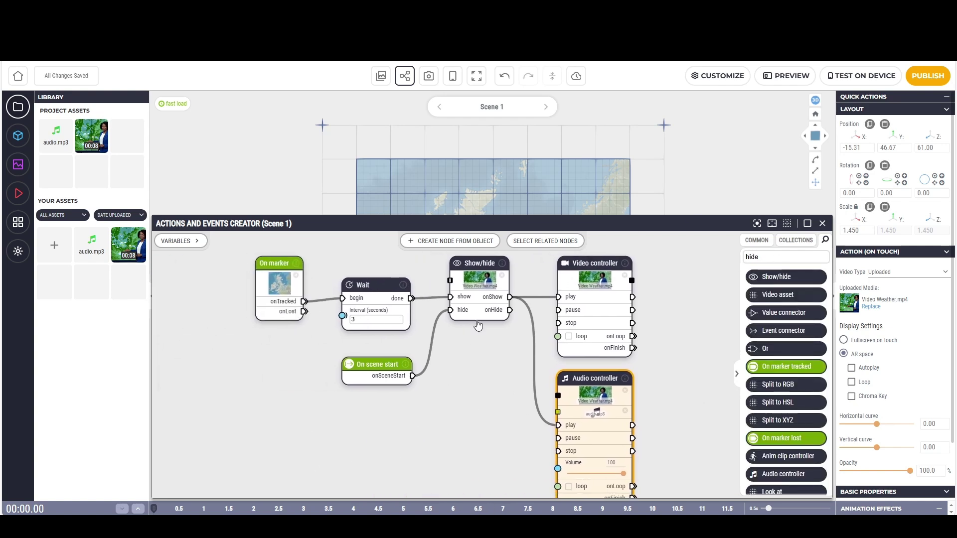
drag(477, 397, 367, 412)
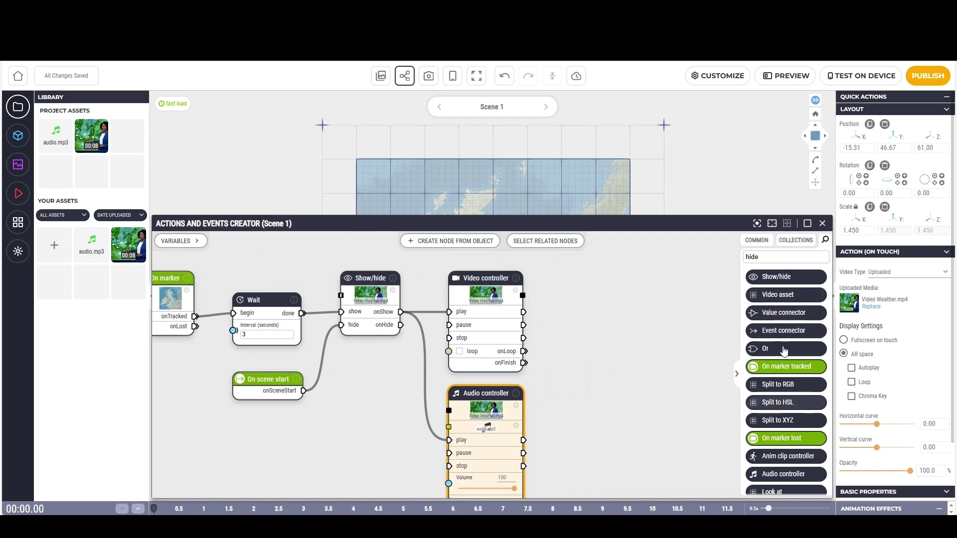
click(789, 282)
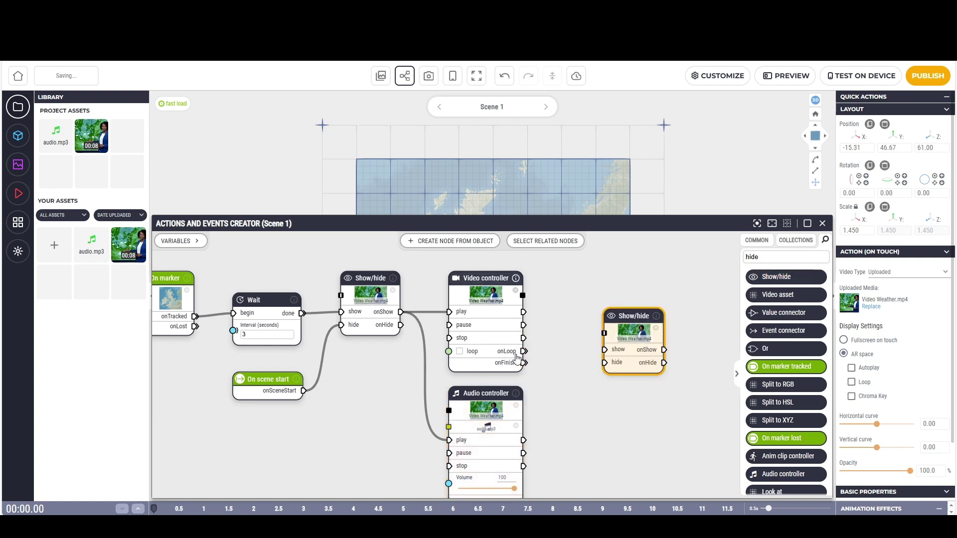
drag(525, 365, 607, 369)
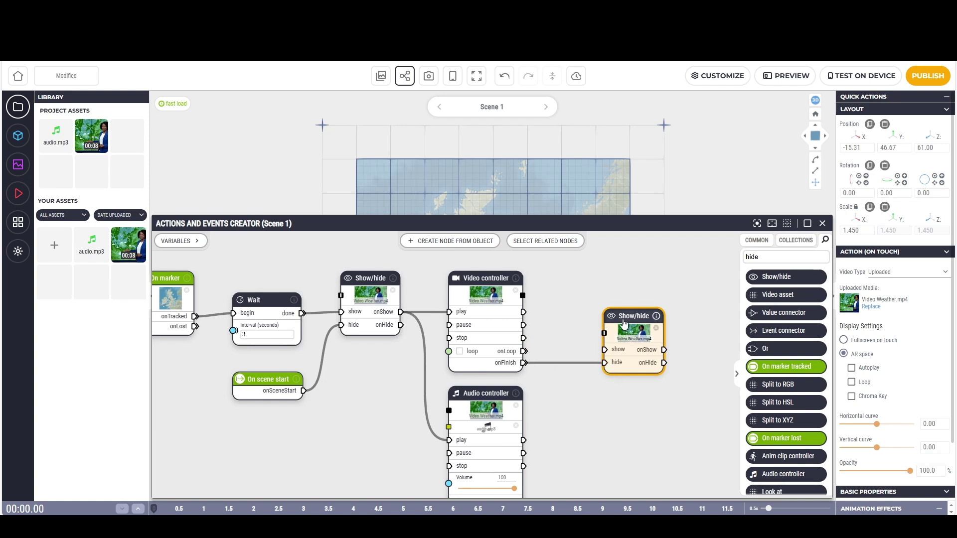
drag(621, 320, 602, 319)
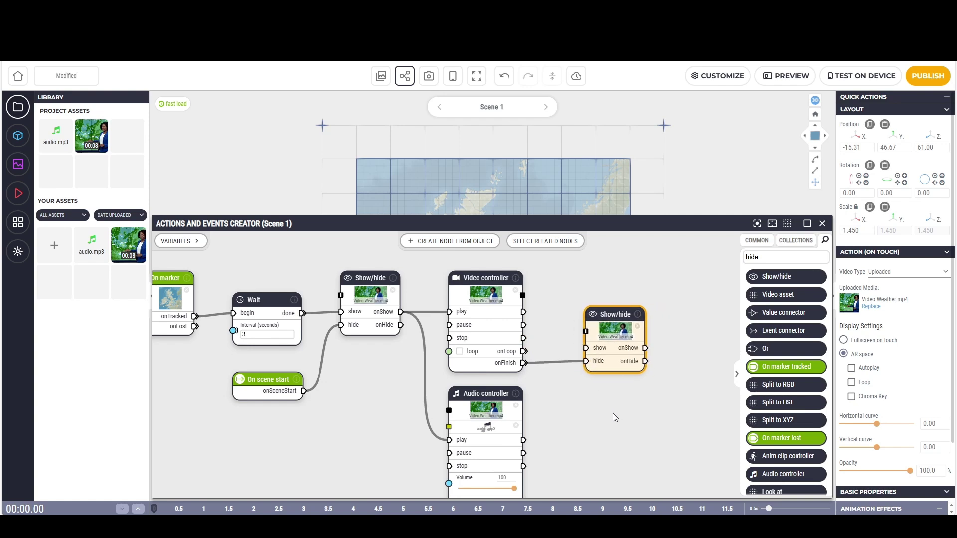
Upload Map Large.jpeg from the project folder into the asset library
click(52, 247)
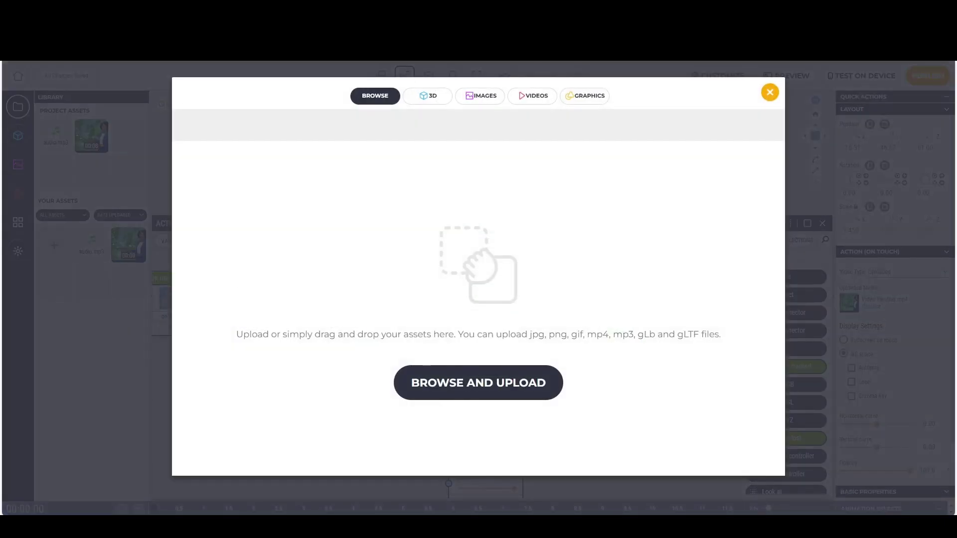
click(90, 499)
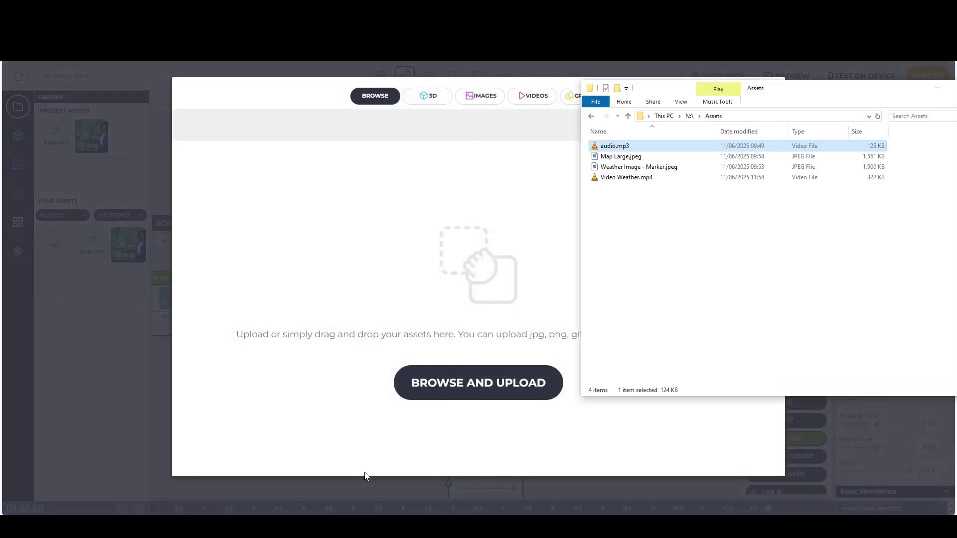
click(620, 159)
drag(620, 160, 440, 243)
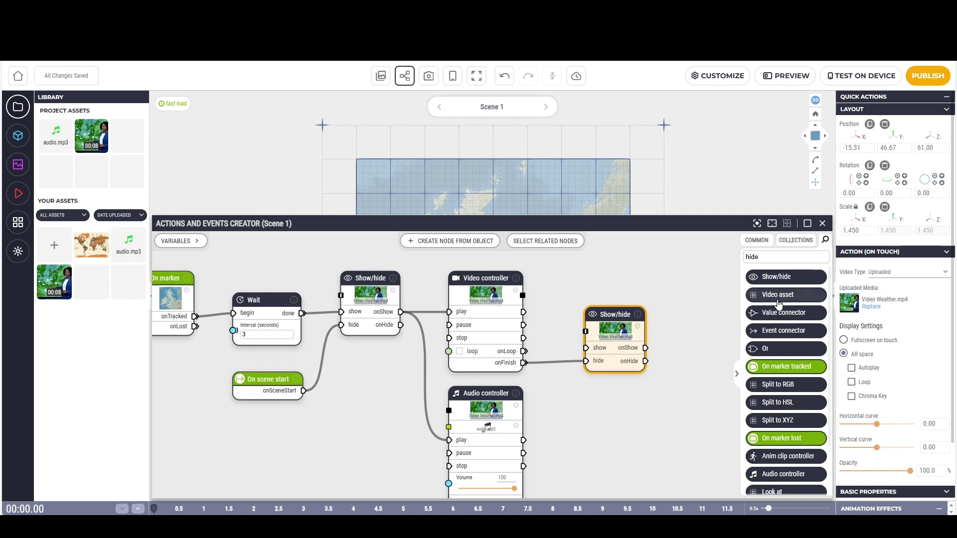
Add the map to the scene with a Show/hide node targeting Map Large.jpeg, shown on video finish
click(776, 276)
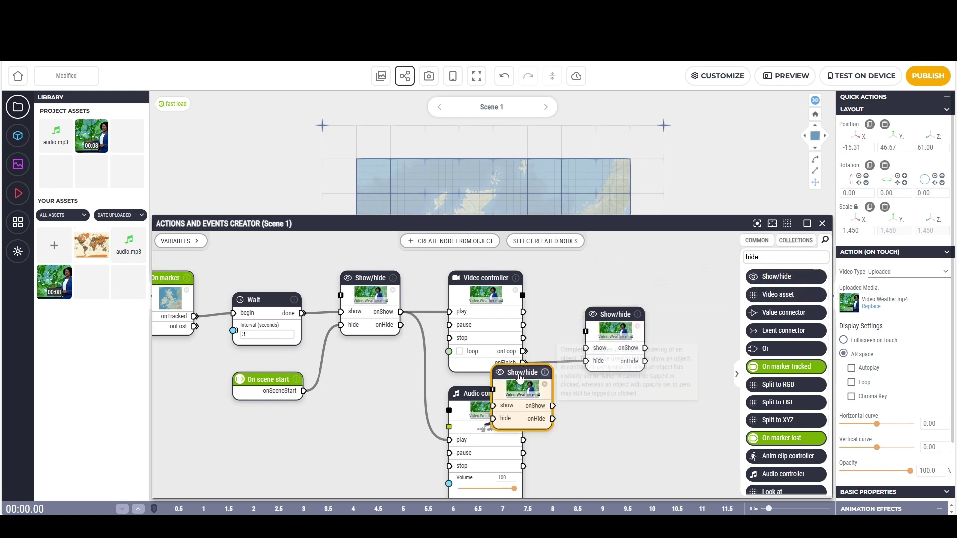
drag(520, 373, 622, 400)
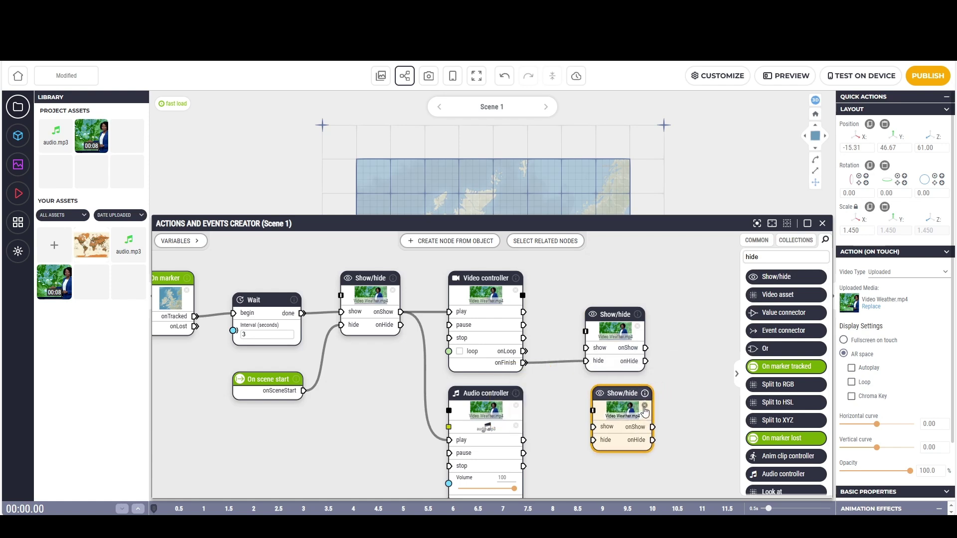
click(644, 406)
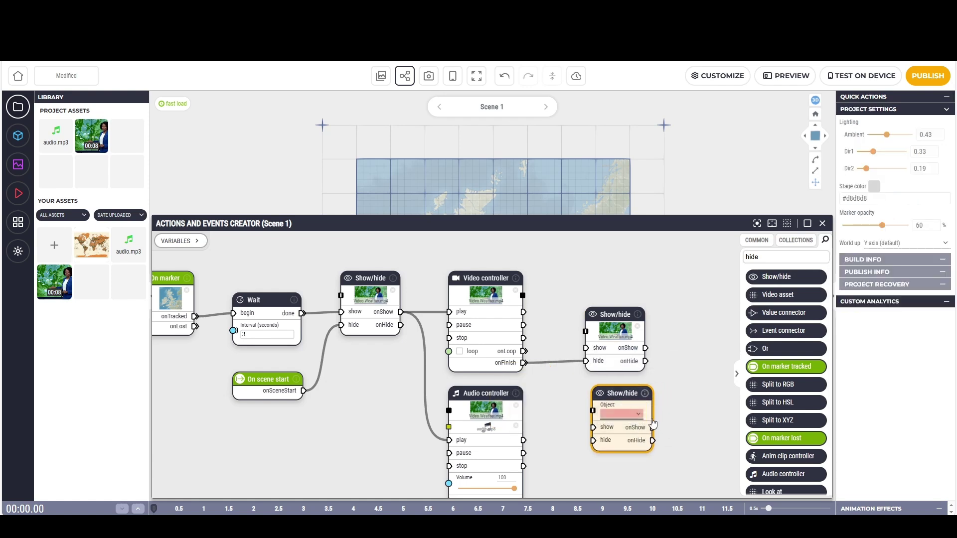
drag(88, 245, 481, 184)
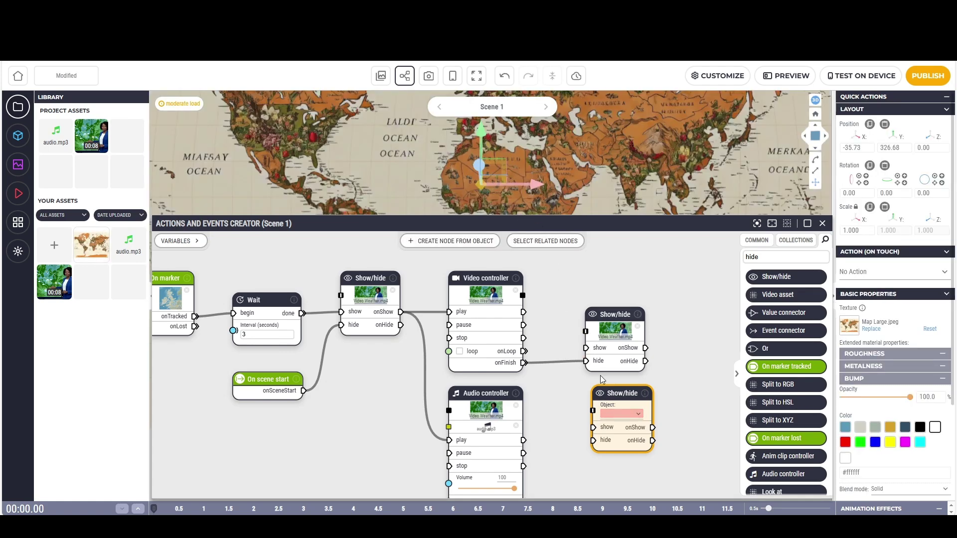
click(637, 415)
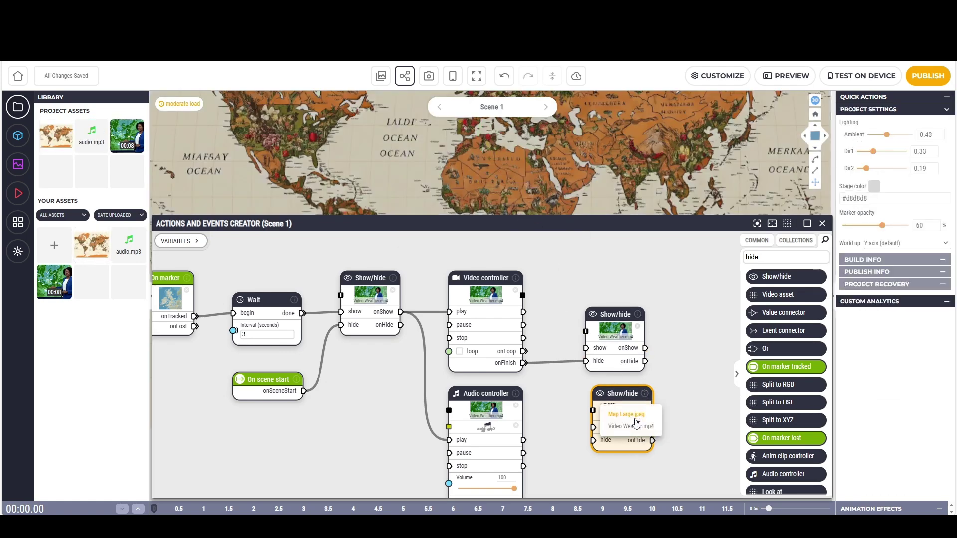
click(632, 418)
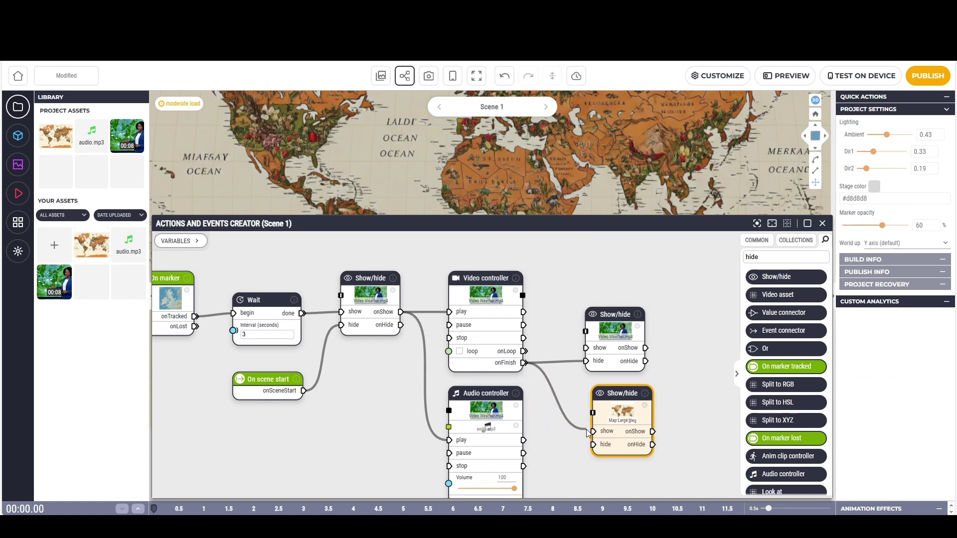
drag(587, 429, 592, 432)
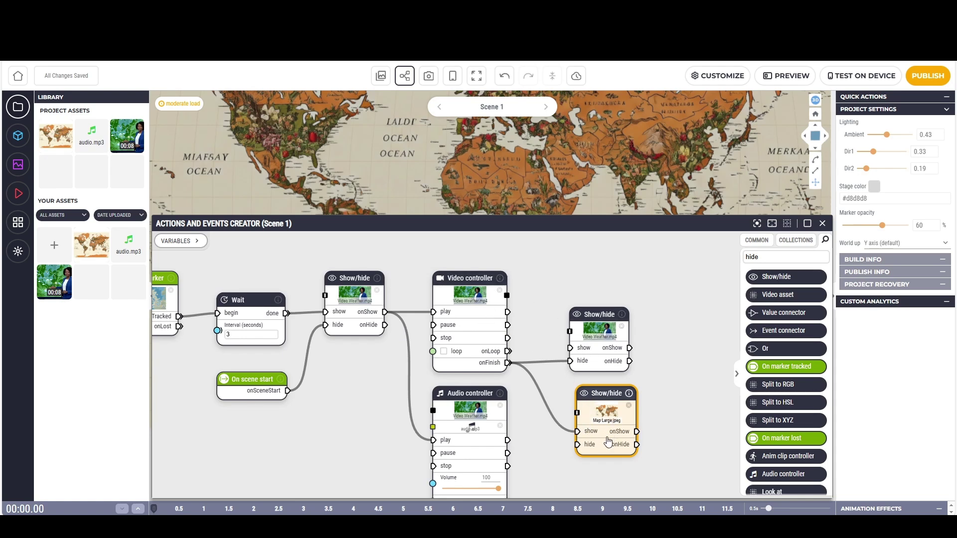
Pan and frame the node graph so every step from On marker to the map is visible
key(f)
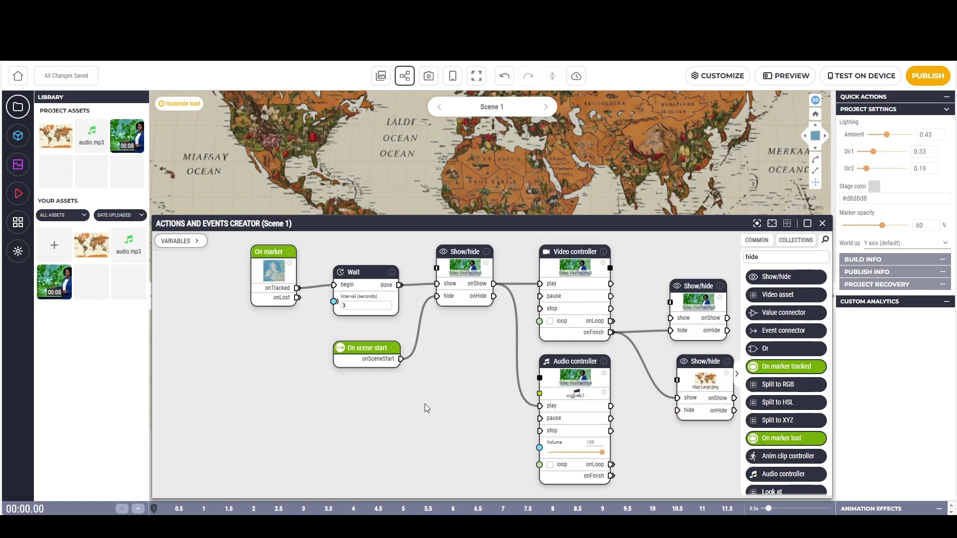
drag(412, 428, 368, 439)
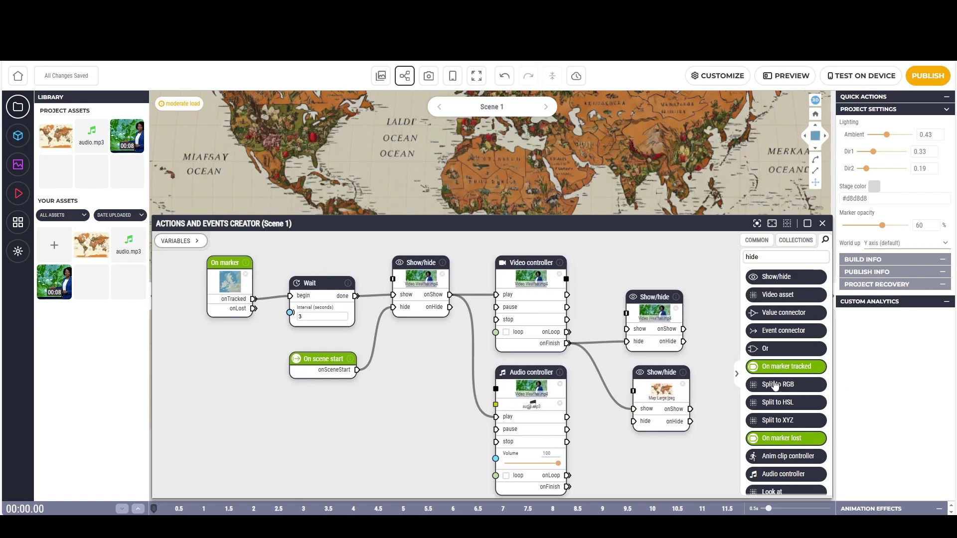
drag(687, 441, 337, 432)
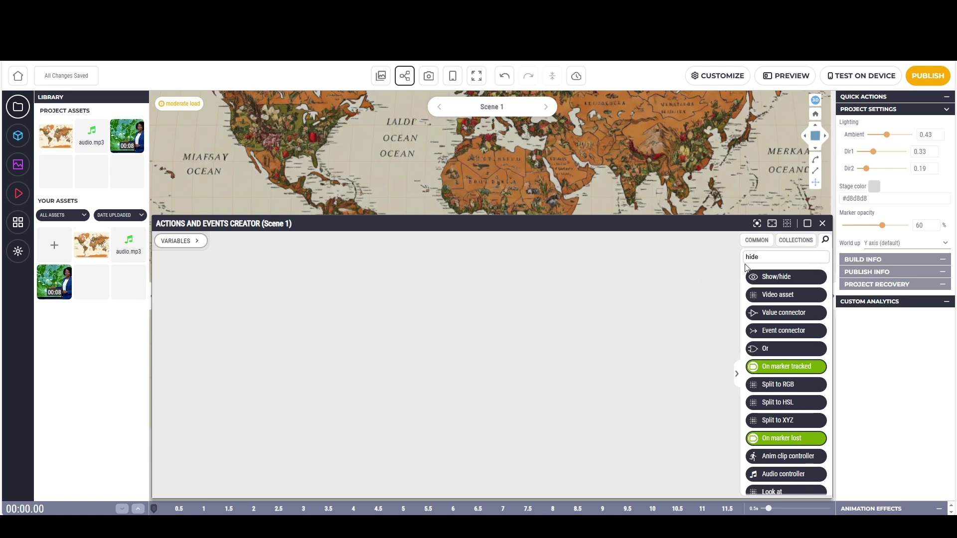
click(756, 223)
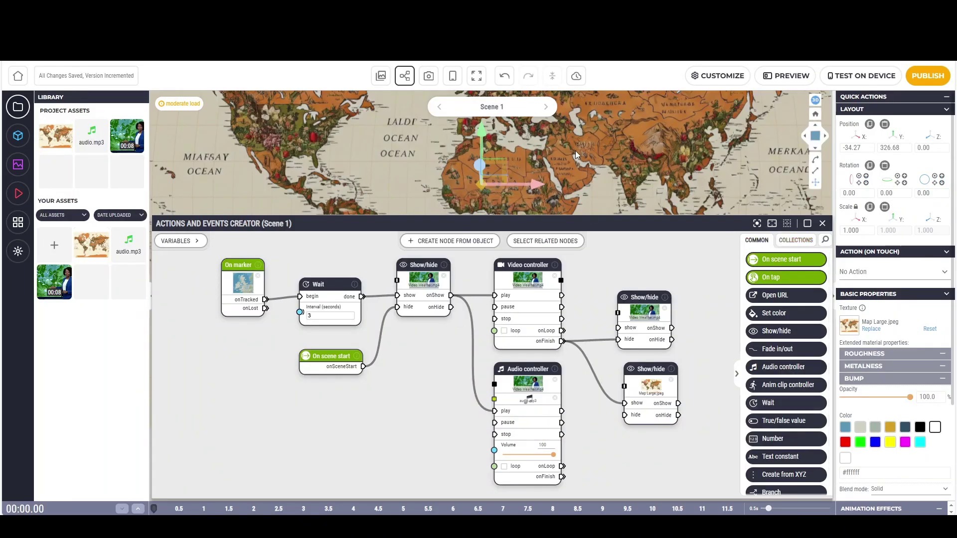
click(787, 76)
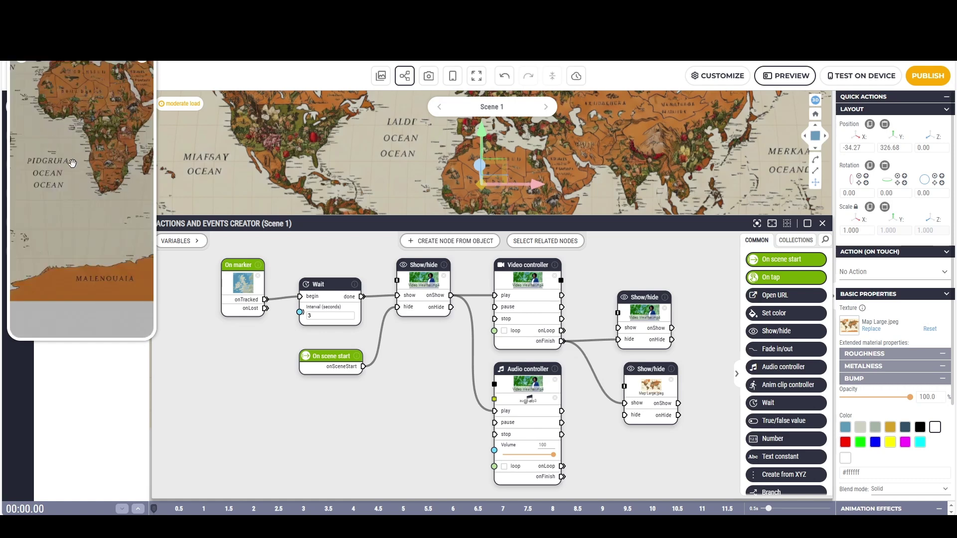
click(144, 66)
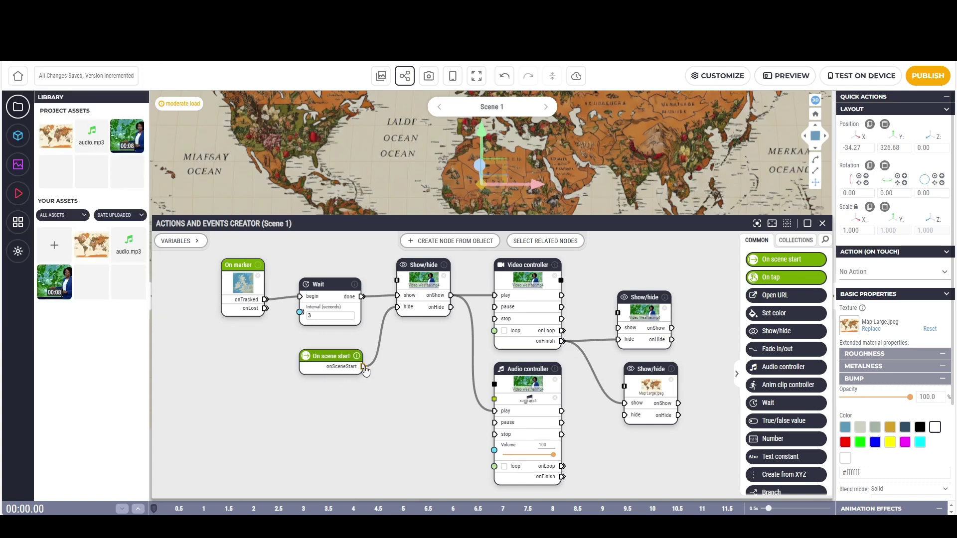
drag(363, 367, 332, 431)
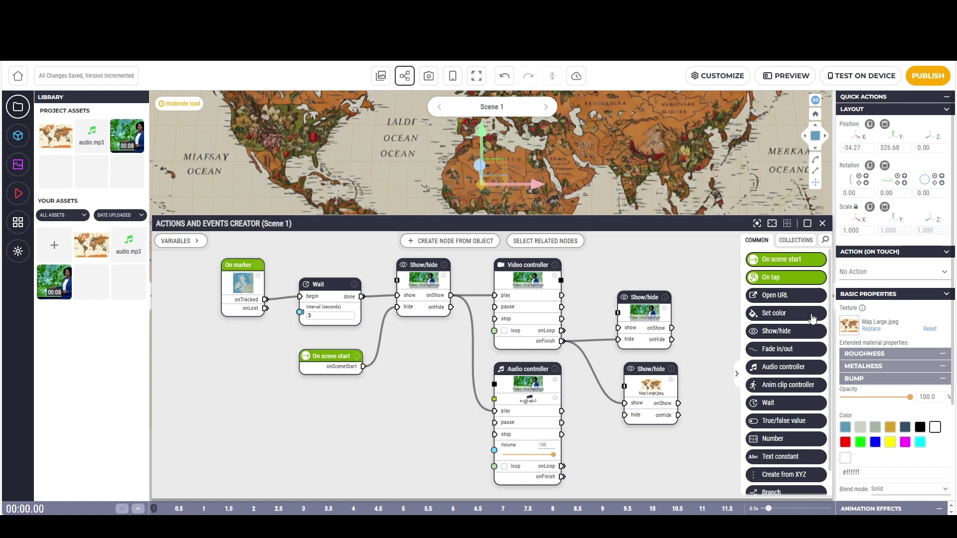
Hide Map Large.jpeg on scene start with a new Show/hide node, then run the preview
click(786, 331)
drag(523, 373, 424, 379)
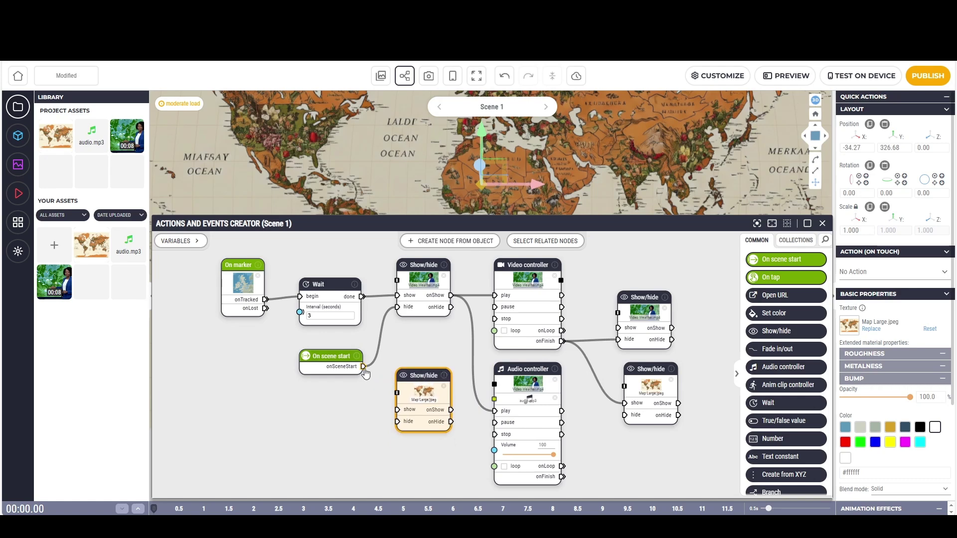
drag(363, 367, 397, 422)
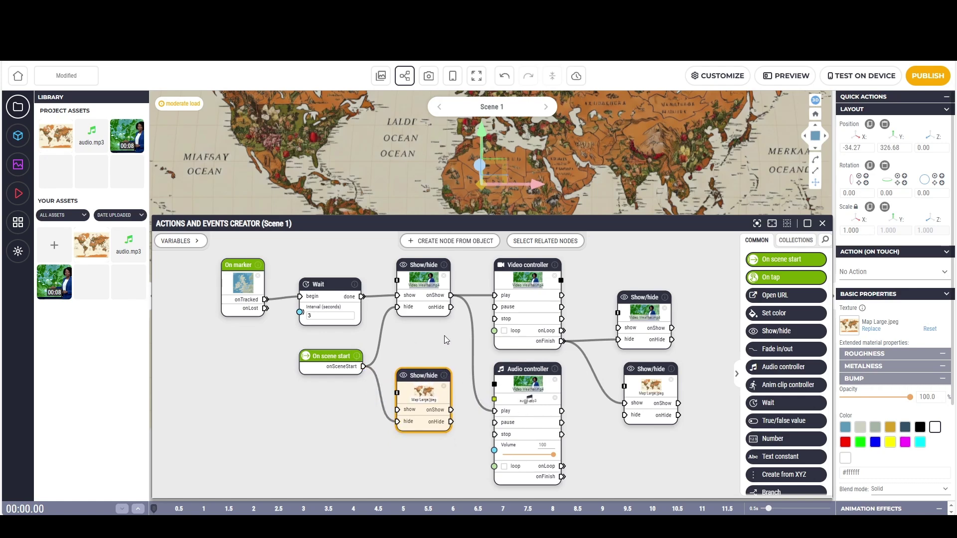
click(792, 76)
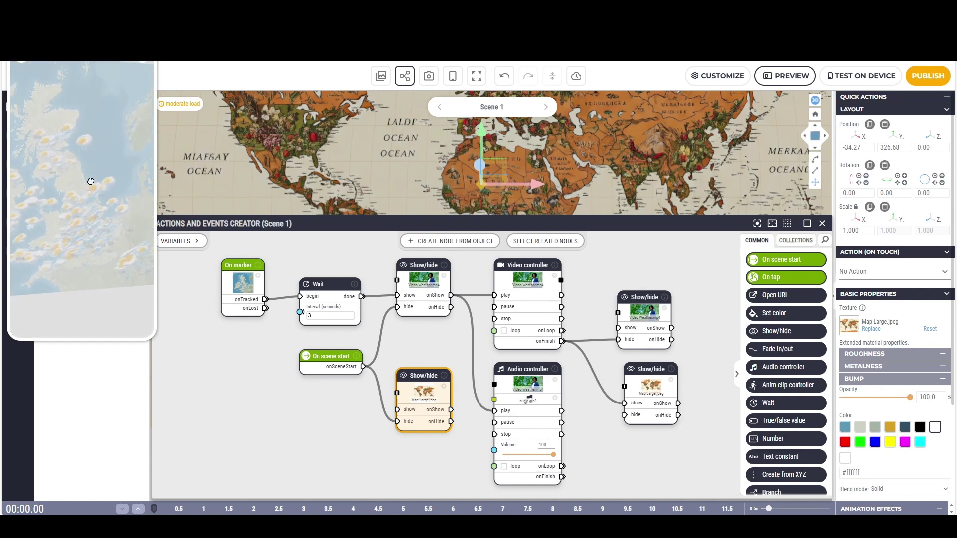
Close the preview panel and launch Test on Device
click(147, 65)
click(857, 75)
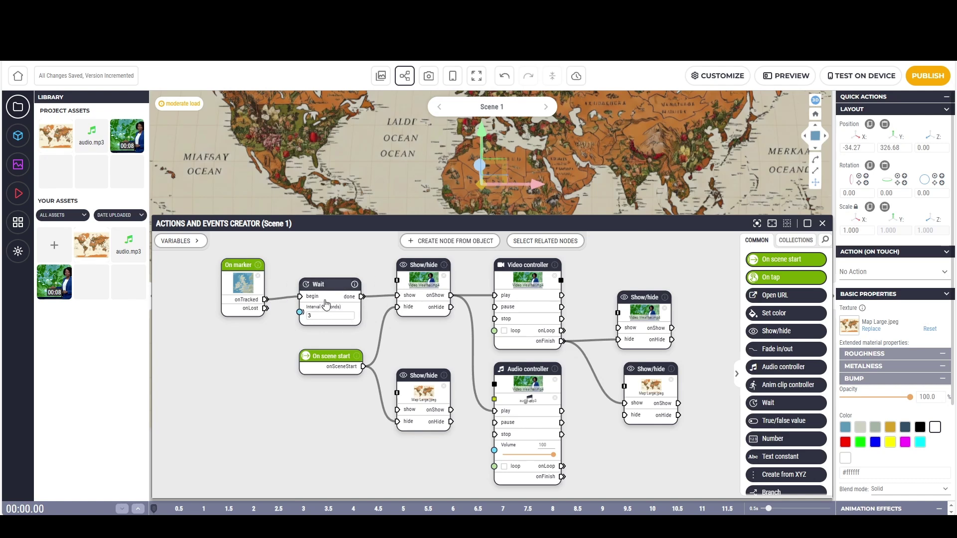
Nudge the Wait node up-left and move the On marker node down-left
drag(326, 298, 319, 291)
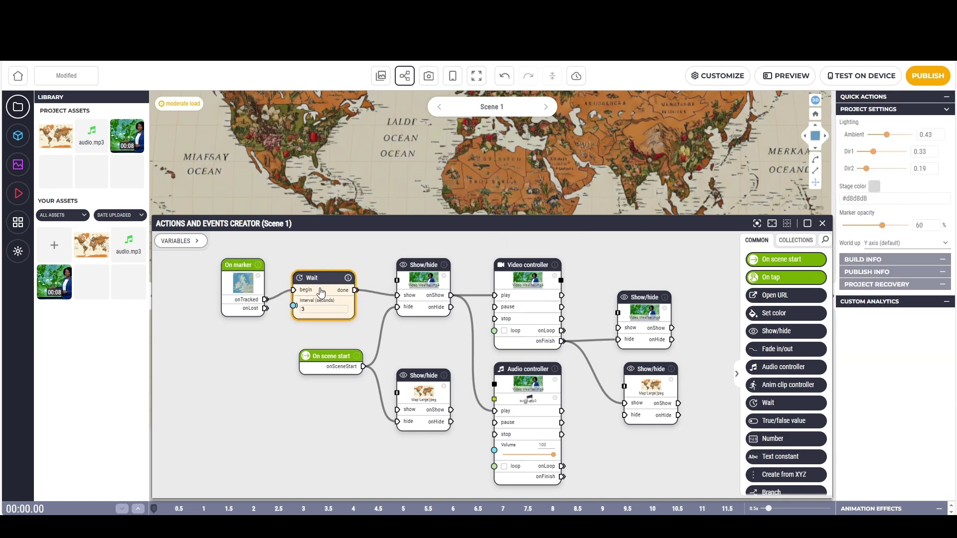
click(248, 359)
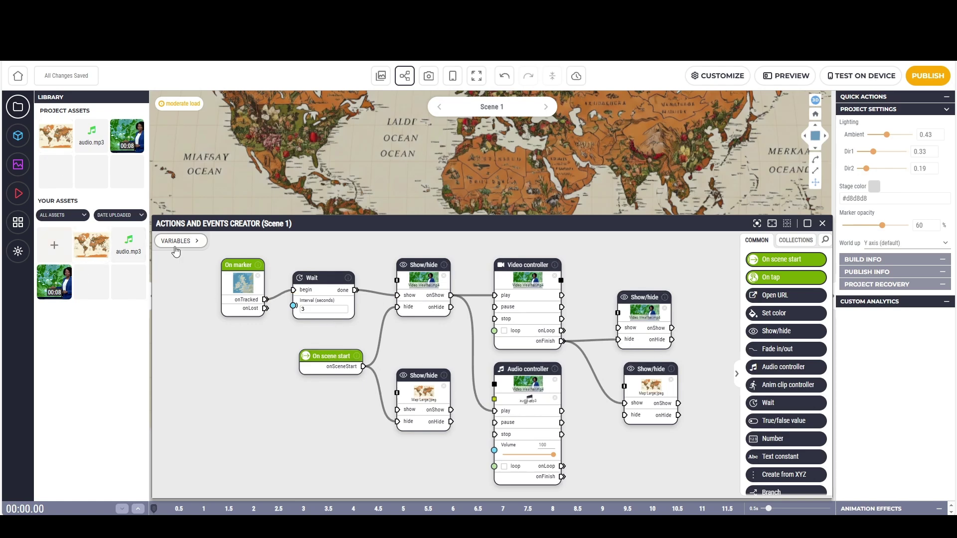
drag(238, 274, 218, 286)
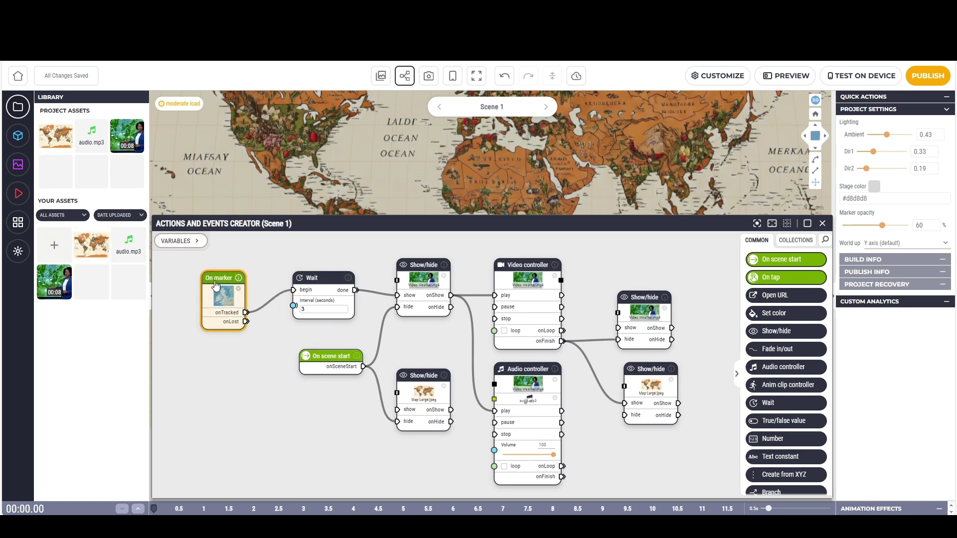